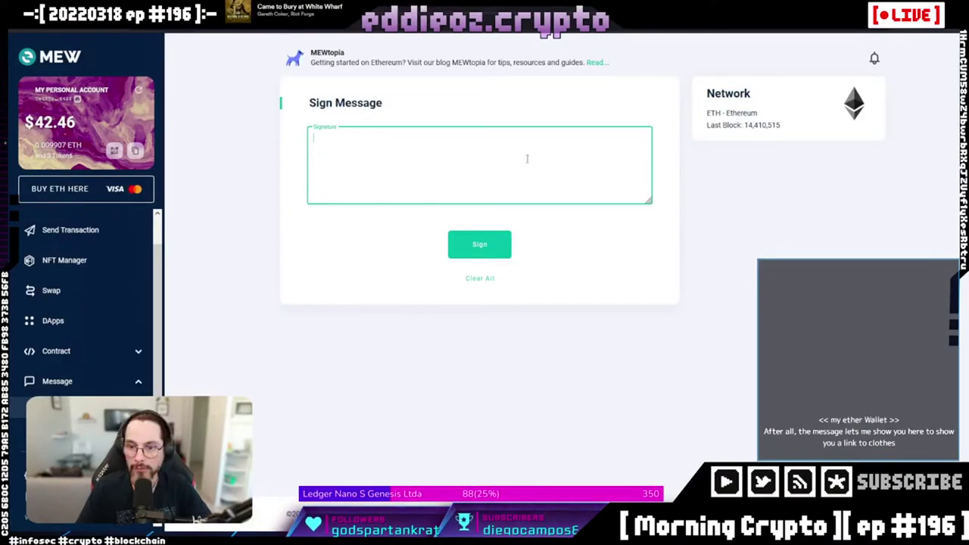
left_click(817, 192)
key("ctrl+l")
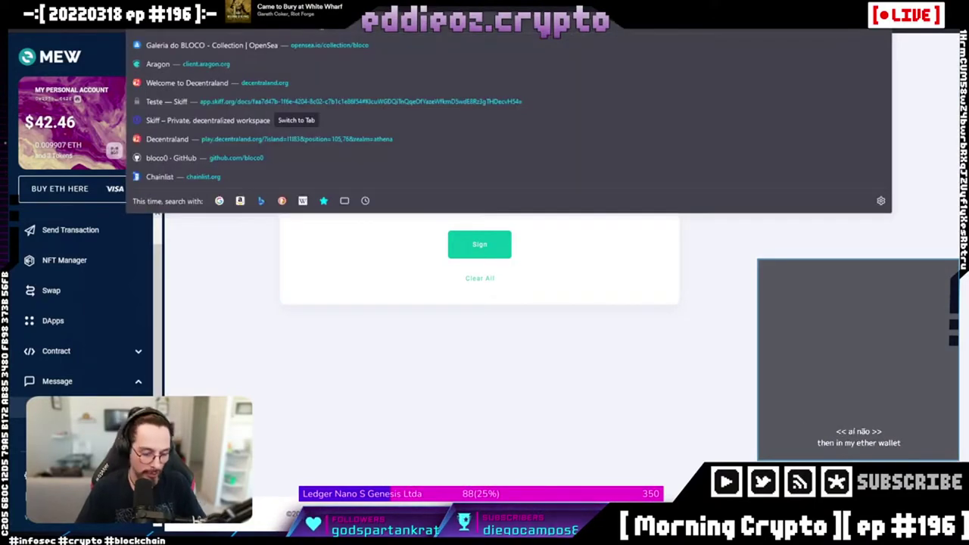
key("Escape")
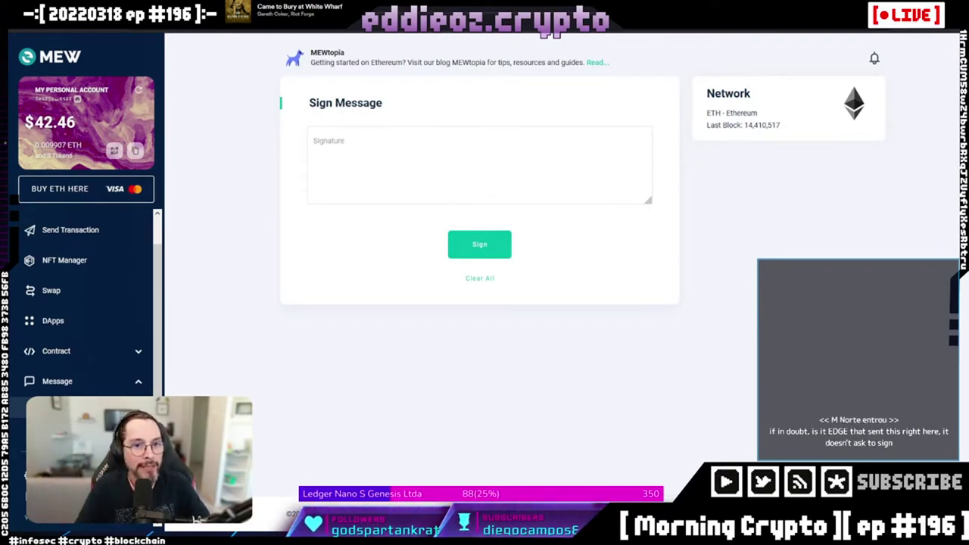
- Enter "Bom dia Shibentos" as the message and sign it with the wallet
left_click(388, 158)
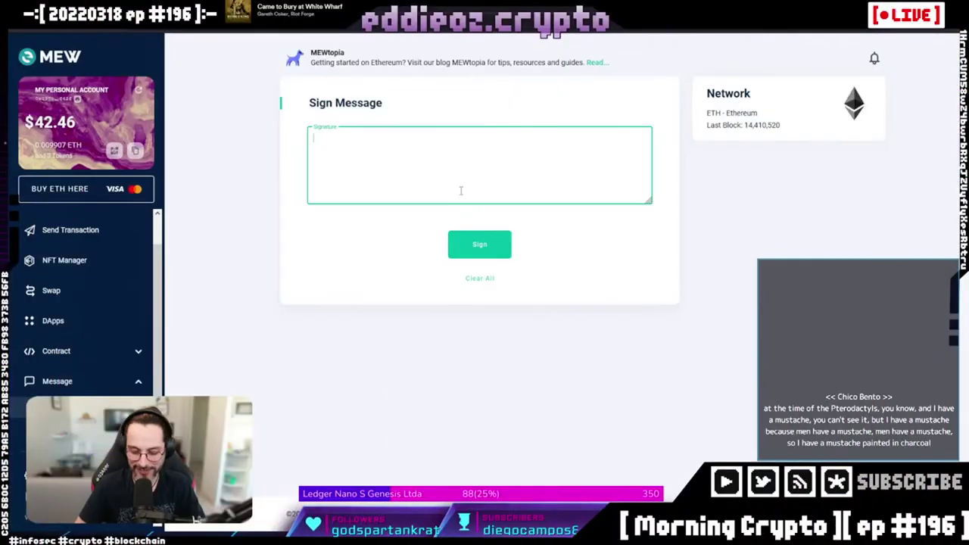
type("Bom dia")
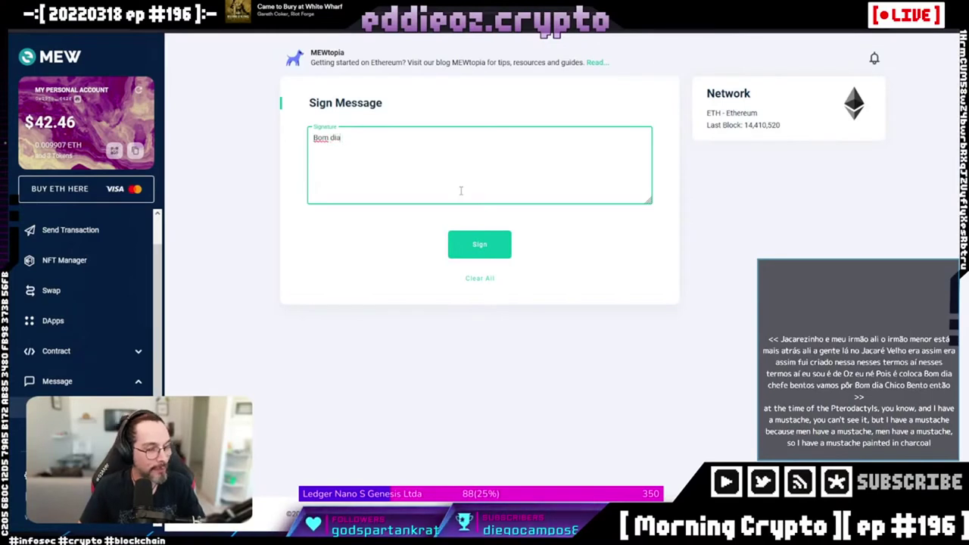
type("d")
key("BackSpace")
key("BackSpace")
key("BackSpace")
key("BackSpace")
key("BackSpace")
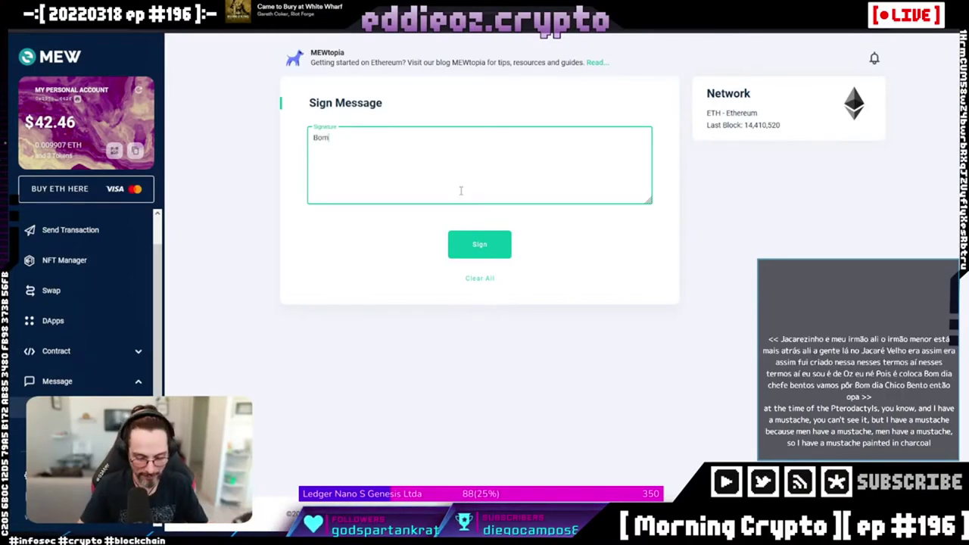
type("Bom dia Shibentos")
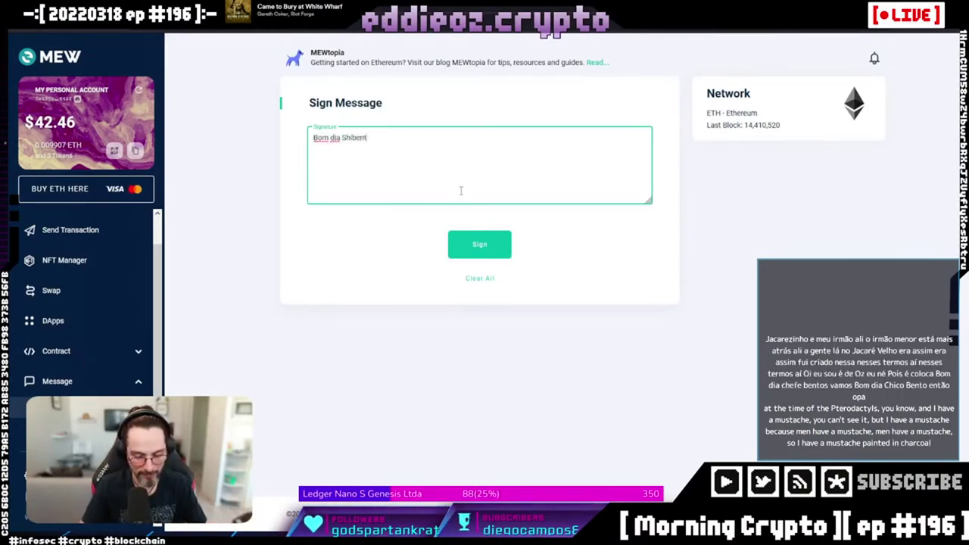
left_click(485, 244)
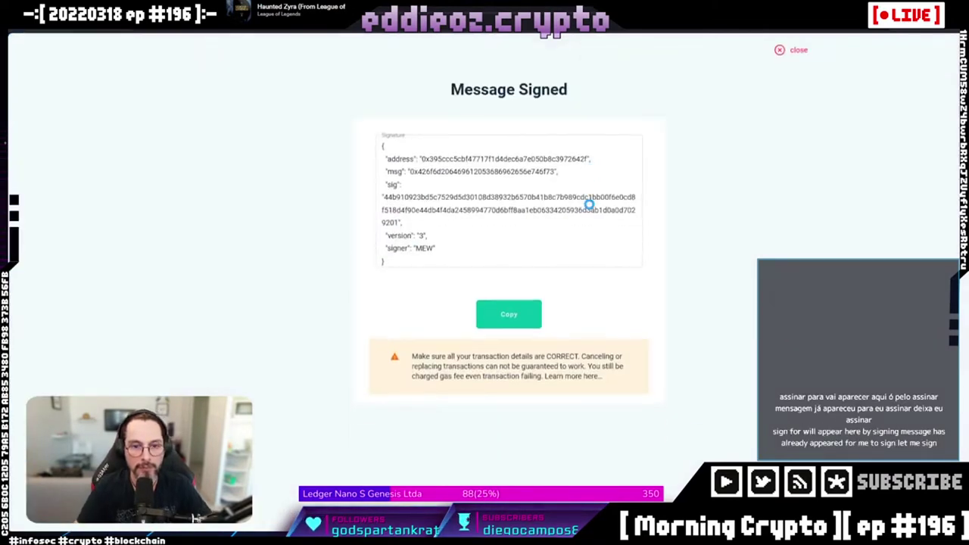
- Copy the full signed message text and close the Message Signed window
left_click_drag(471, 261, 369, 148)
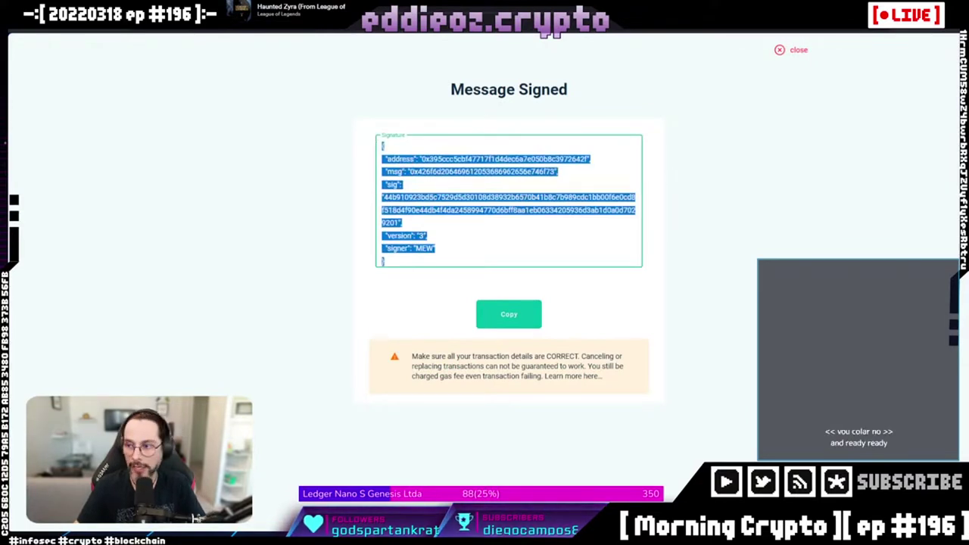
left_click(518, 322)
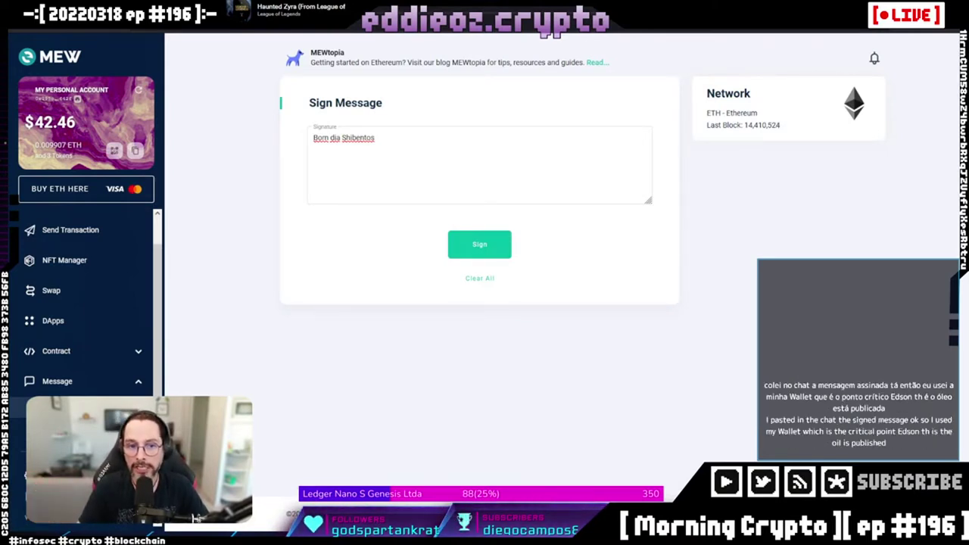
left_click(383, 138)
left_click(424, 353)
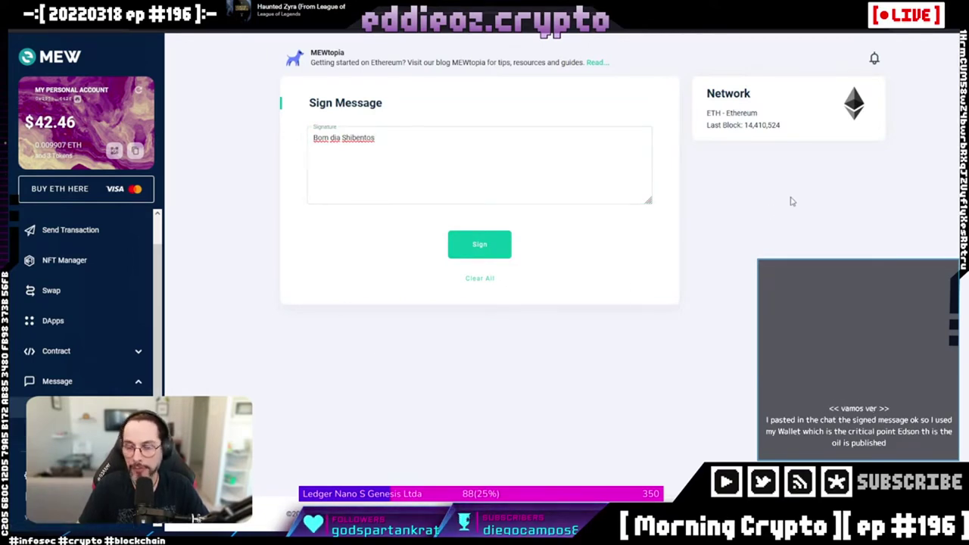
- Paste the copied signed message into the Verify Message page and verify its signature
key("F5")
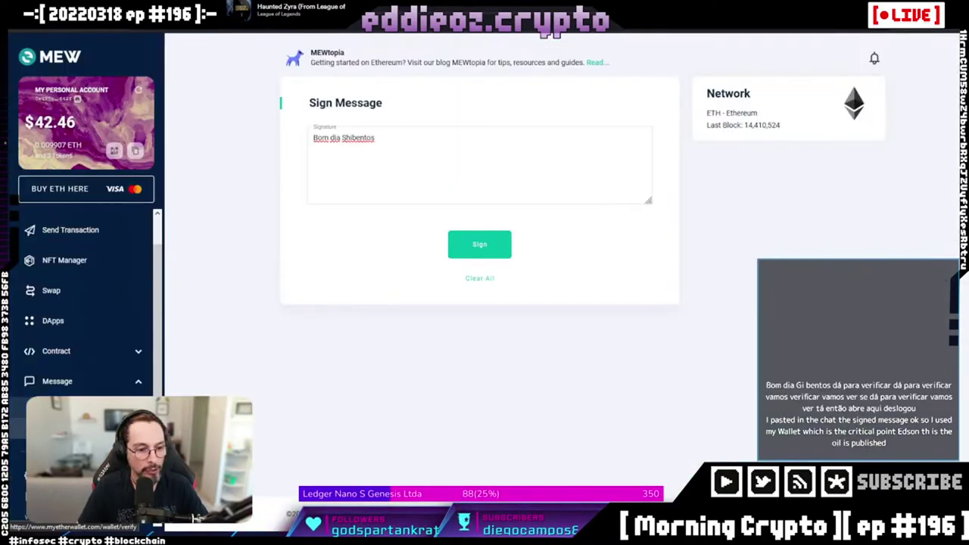
key("alt+Left")
left_click(72, 441)
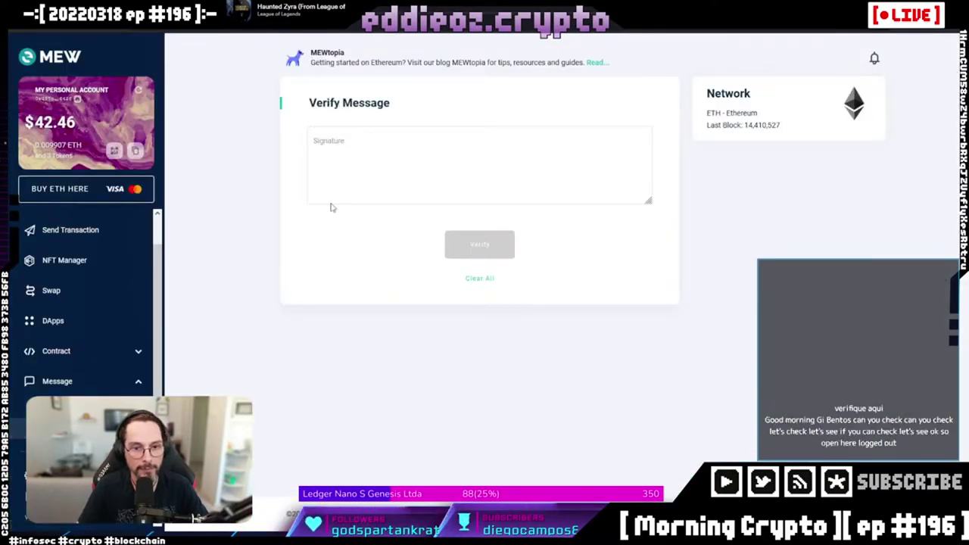
left_click(341, 154)
key("ctrl+v")
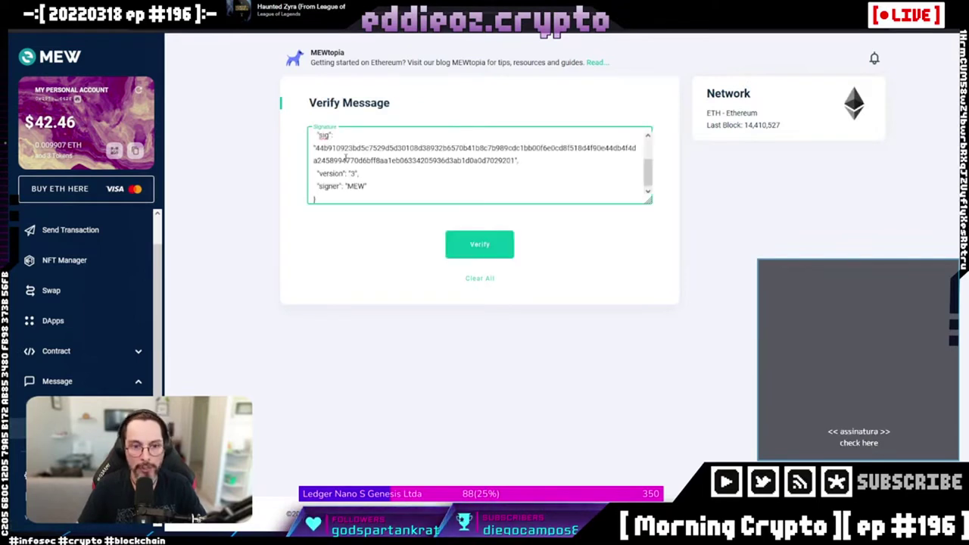
scroll(462, 177, "up", 1)
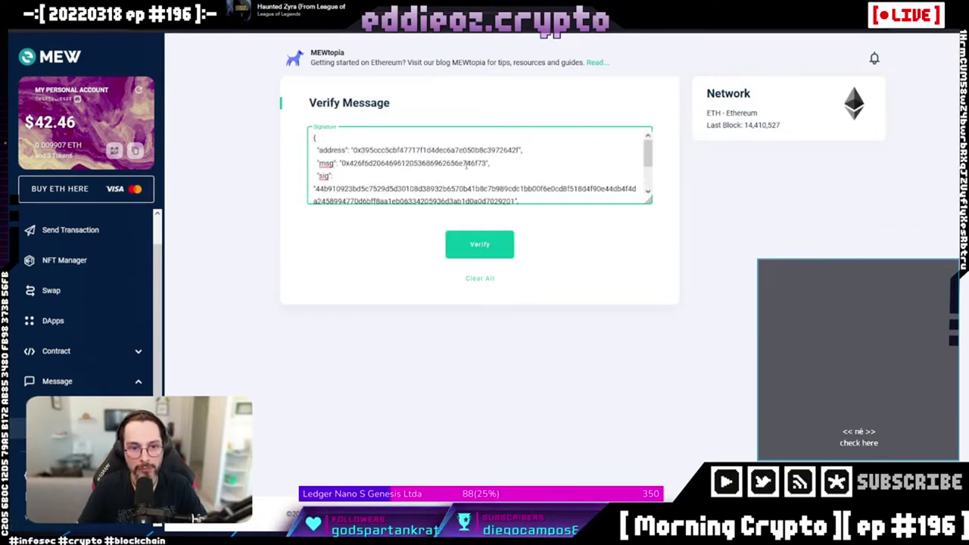
scroll(469, 182, "down", 2)
left_click(480, 246)
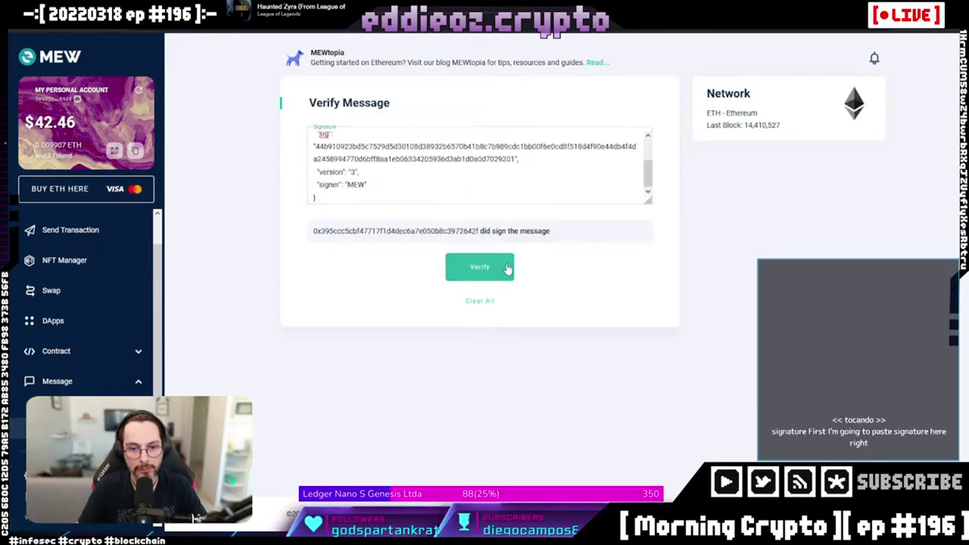
scroll(492, 180, "up", 2)
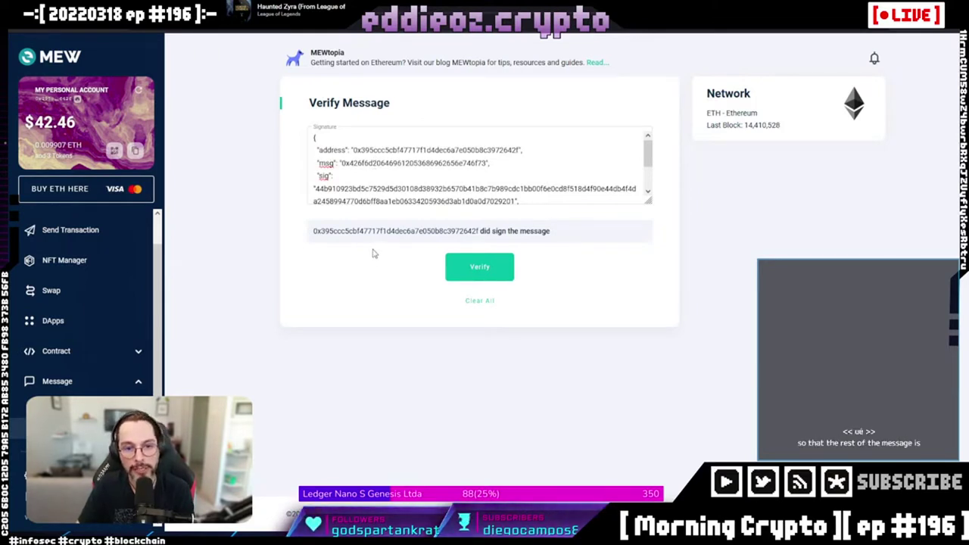
- Copy the msg field's hexadecimal value without its 0x prefix and open a new browser tab
double_click(361, 163)
left_click(359, 163)
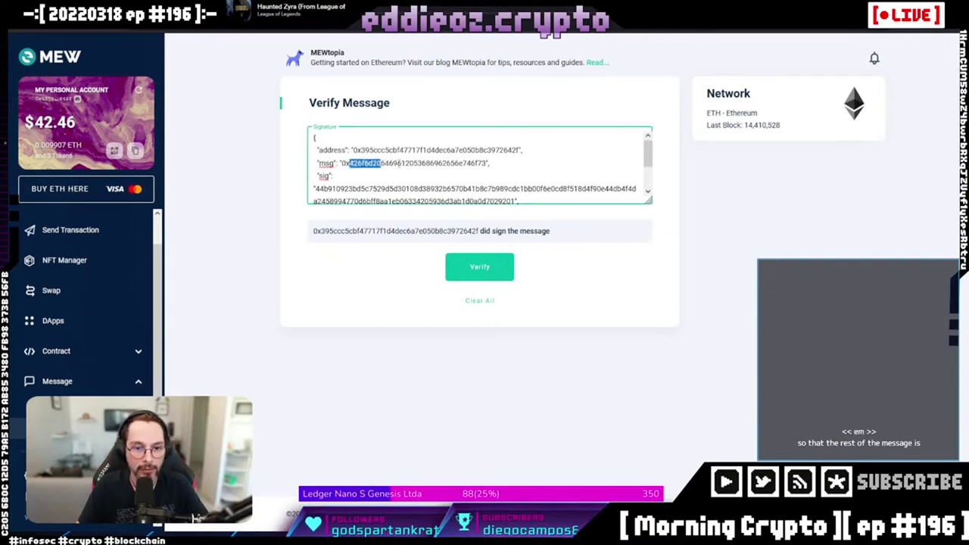
key("ctrl+c")
key("ctrl+t")
key("ctrl+v")
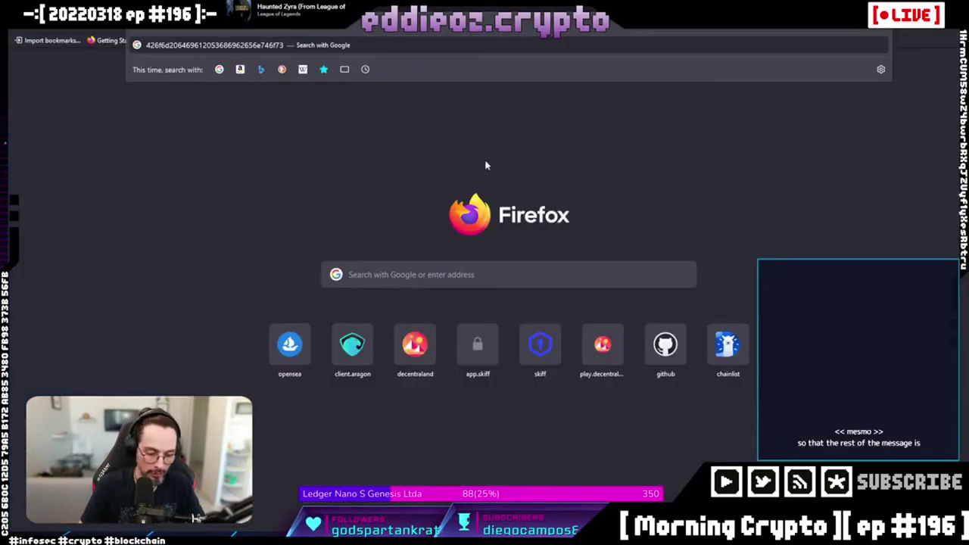
type("rapid table")
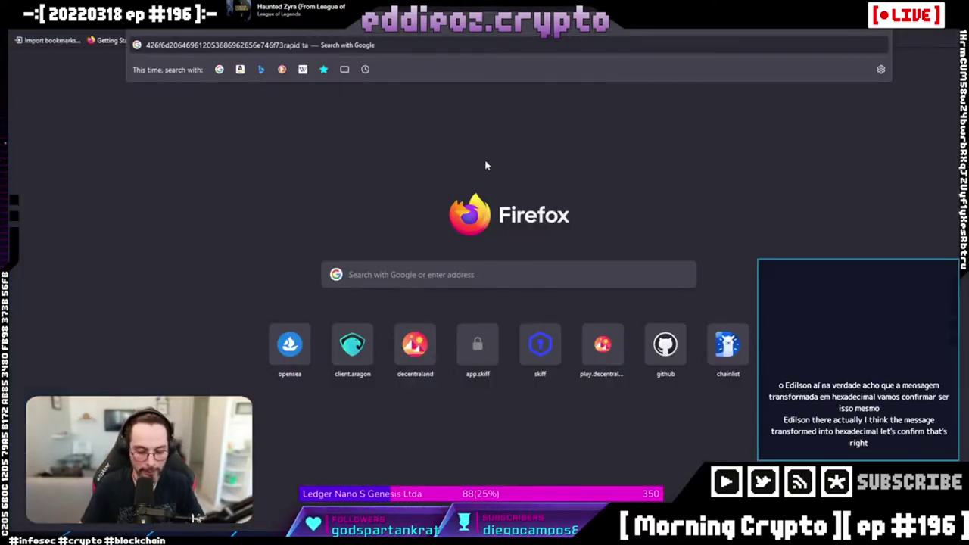
key("BackSpace")
key("BackSpace")
key("BackSpace")
key("BackSpace")
key("BackSpace")
key("BackSpace")
key("BackSpace")
key("BackSpace")
key("BackSpace")
key("BackSpace")
key("BackSpace")
key("BackSpace")
key("BackSpace")
key("BackSpace")
key("BackSpace")
key("BackSpace")
key("BackSpace")
key("BackSpace")
key("BackSpace")
key("BackSpace")
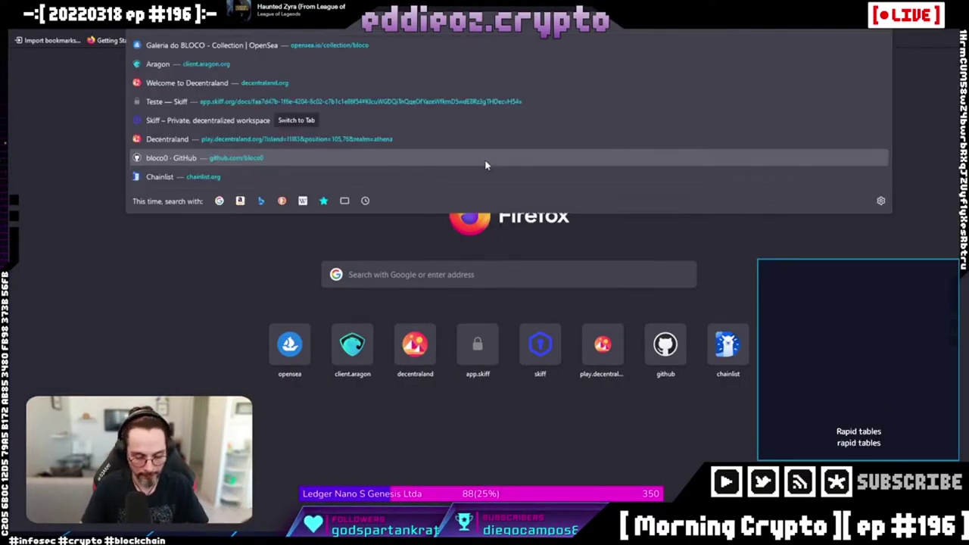
- Search the web for "rapid tables hex to asc" and open the RapidTables Hex to ASCII text converter
type("rapid table")
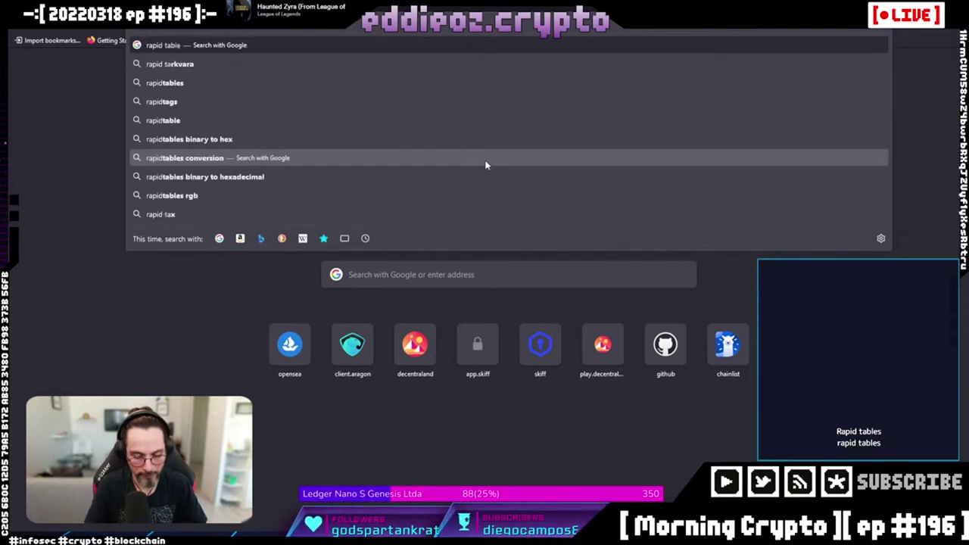
type("s hex do")
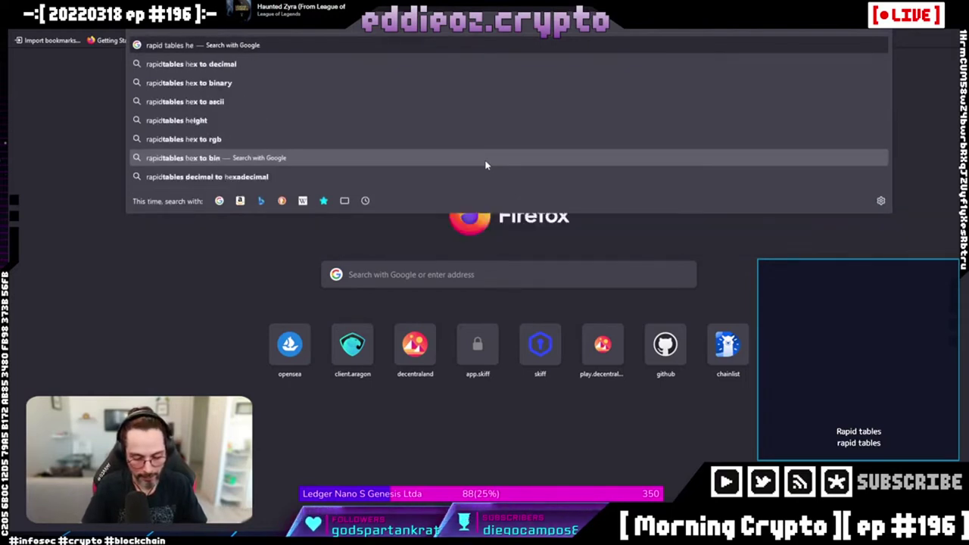
key("BackSpace")
key("BackSpace")
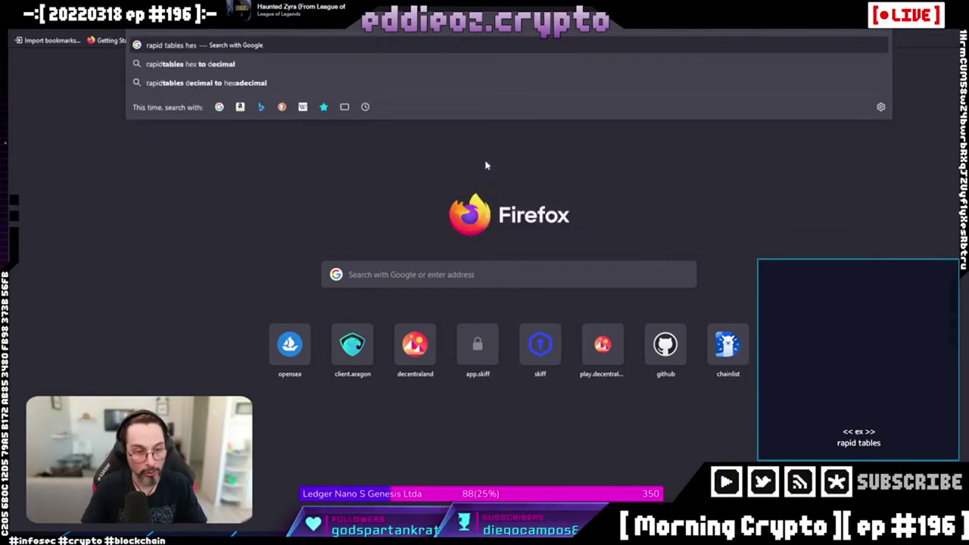
type("to asc")
key("Return")
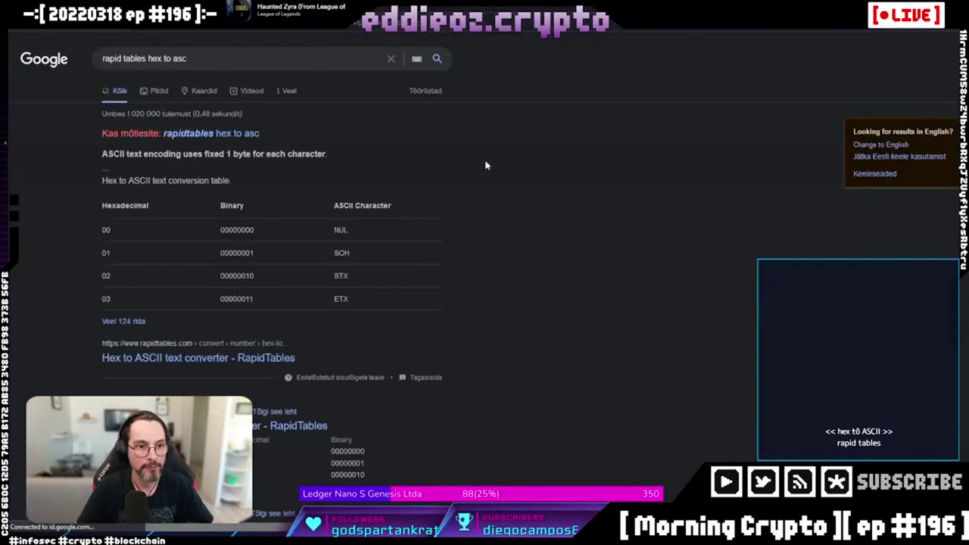
left_click(216, 133)
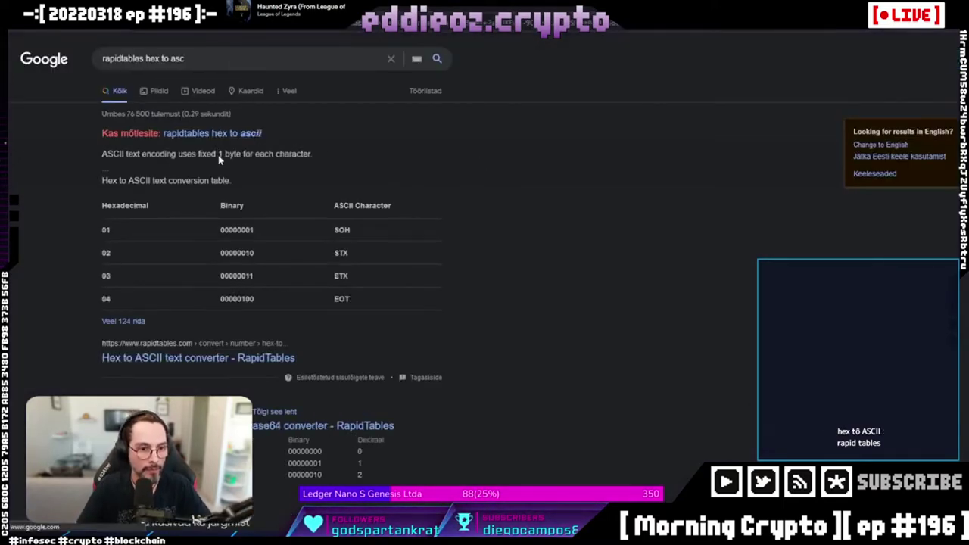
left_click(204, 358)
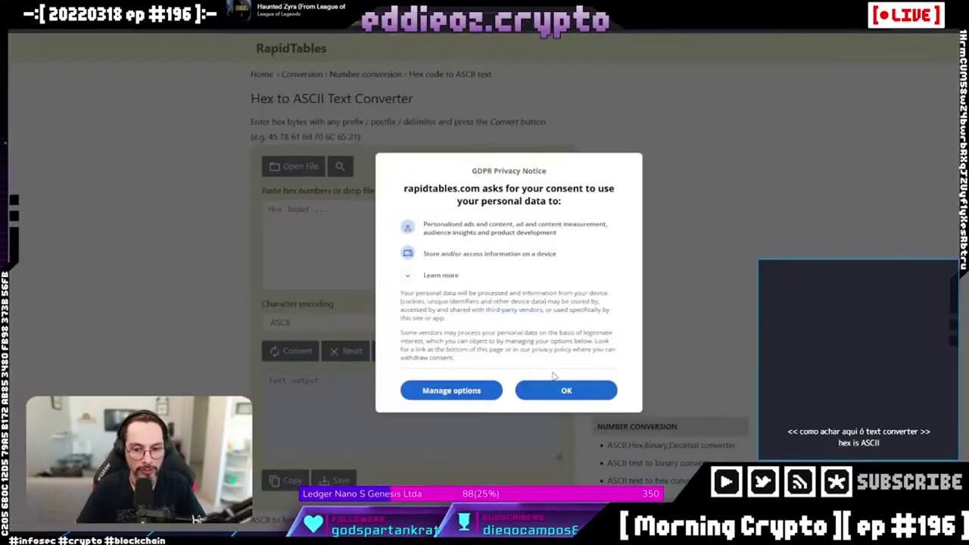
- Accept the site's privacy notice and convert the copied hexadecimal message value to ASCII text
left_click(560, 389)
key("ctrl+v")
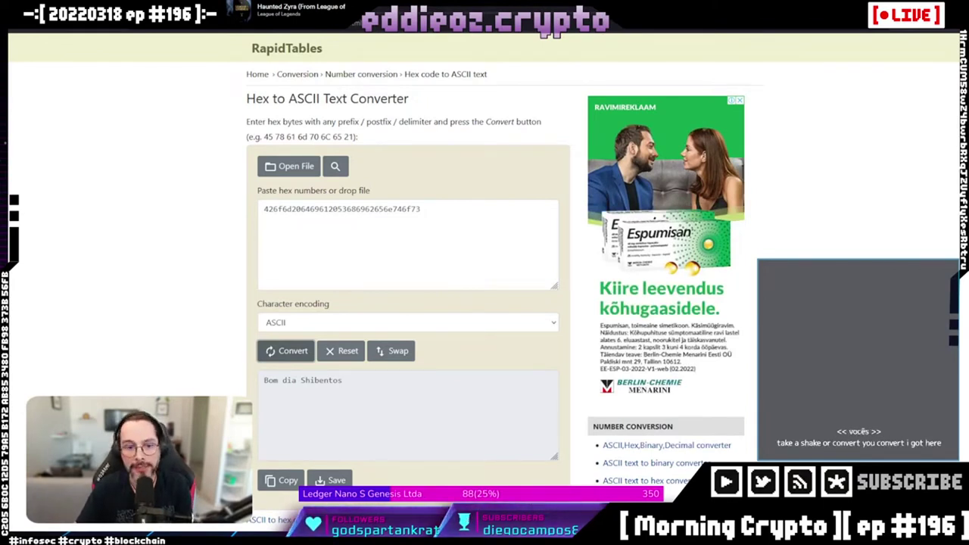
left_click(309, 386)
key("ctrl+a")
left_click(341, 228)
key("ctrl+a")
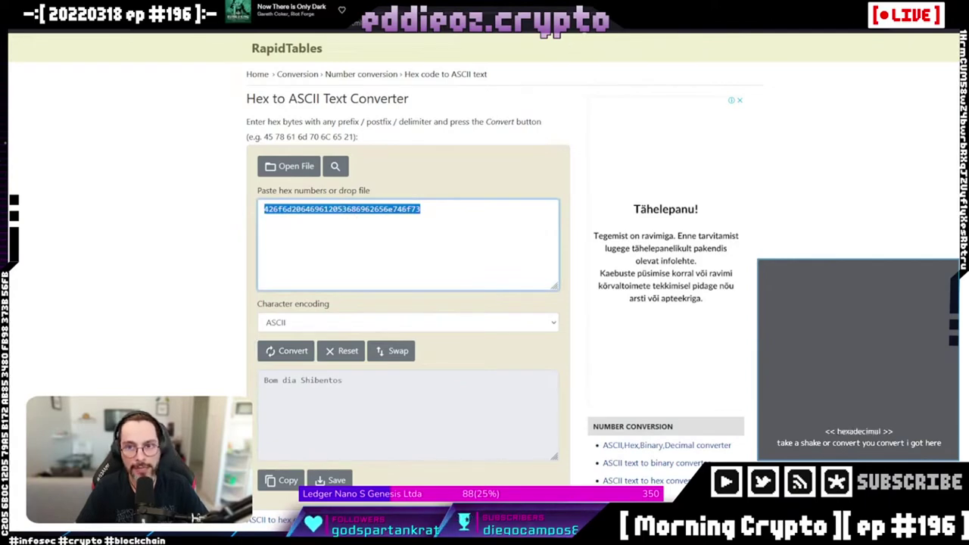
- Examine the msg, address and sig values of the signed message on the Verify Message page, and return to the hex converter
key("alt+Tab")
scroll(362, 175, "down", 2)
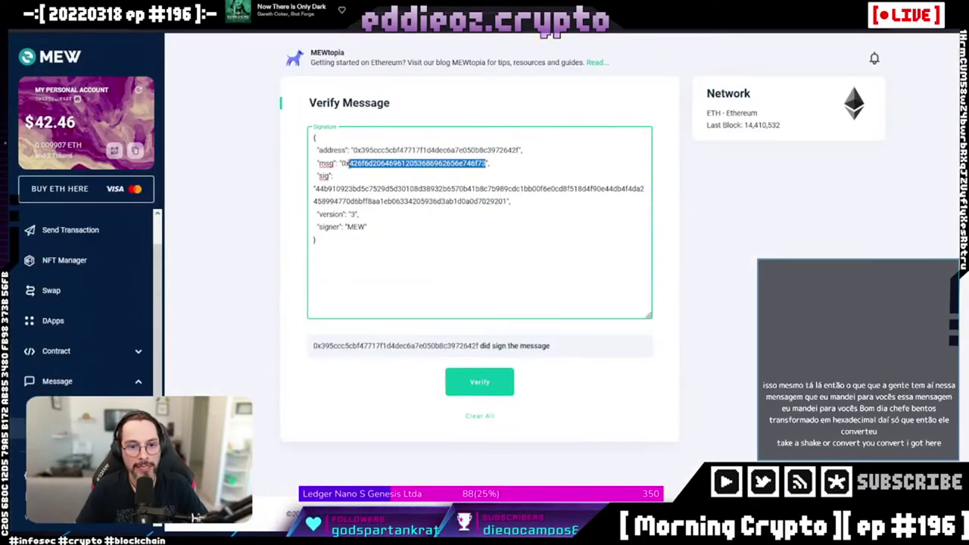
left_click_drag(341, 163, 489, 164)
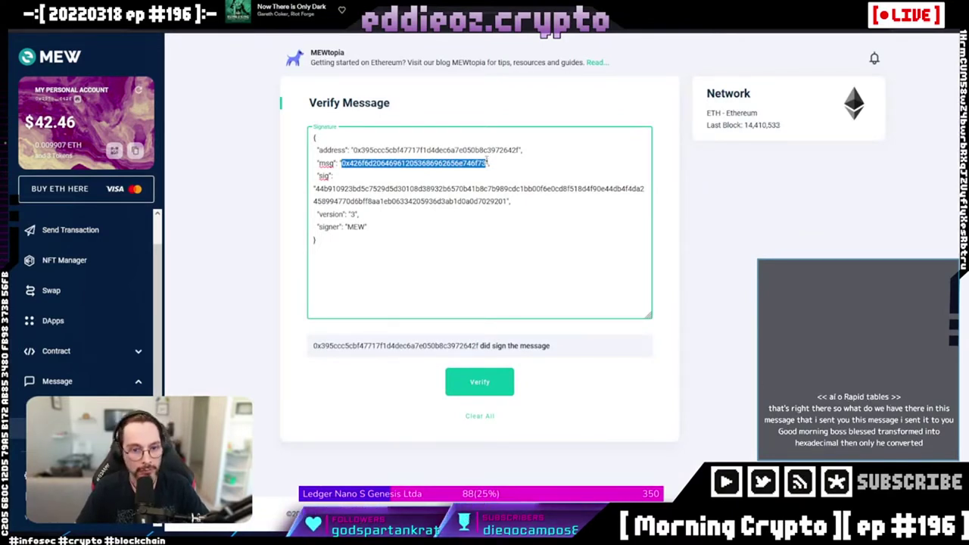
double_click(484, 150)
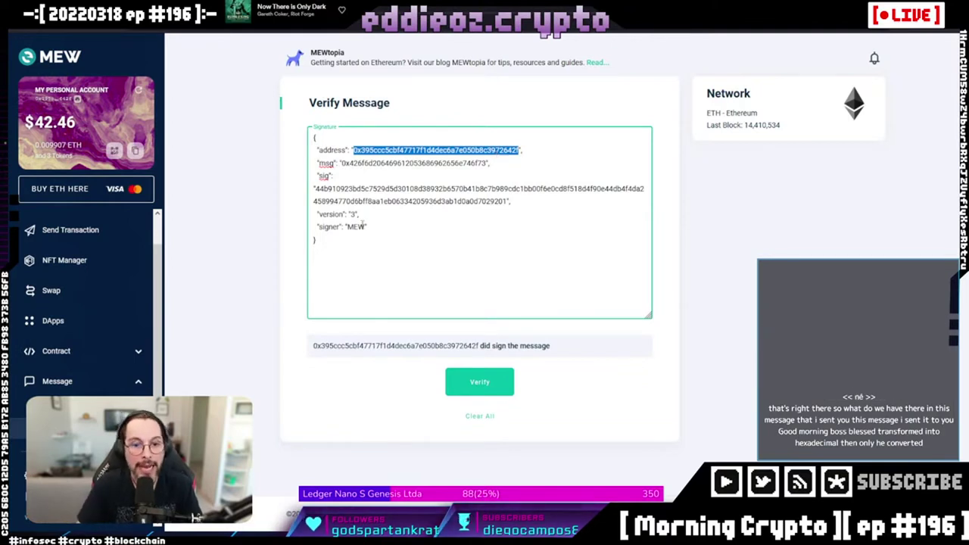
left_click_drag(313, 188, 507, 202)
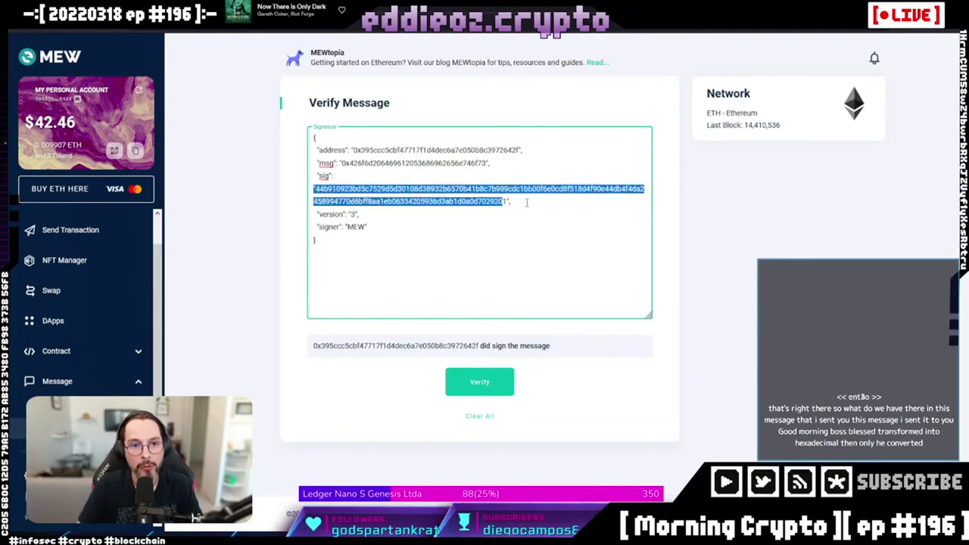
left_click(526, 203)
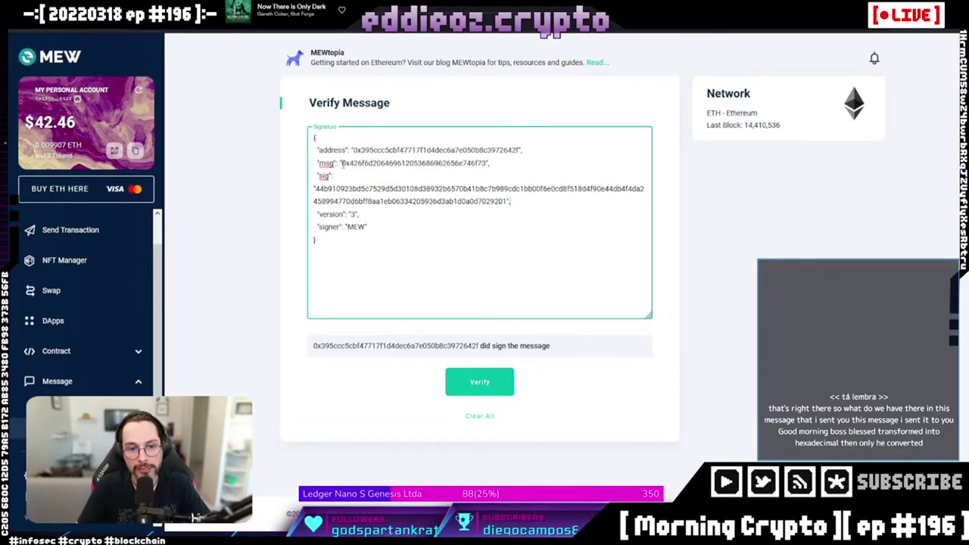
left_click_drag(341, 163, 484, 164)
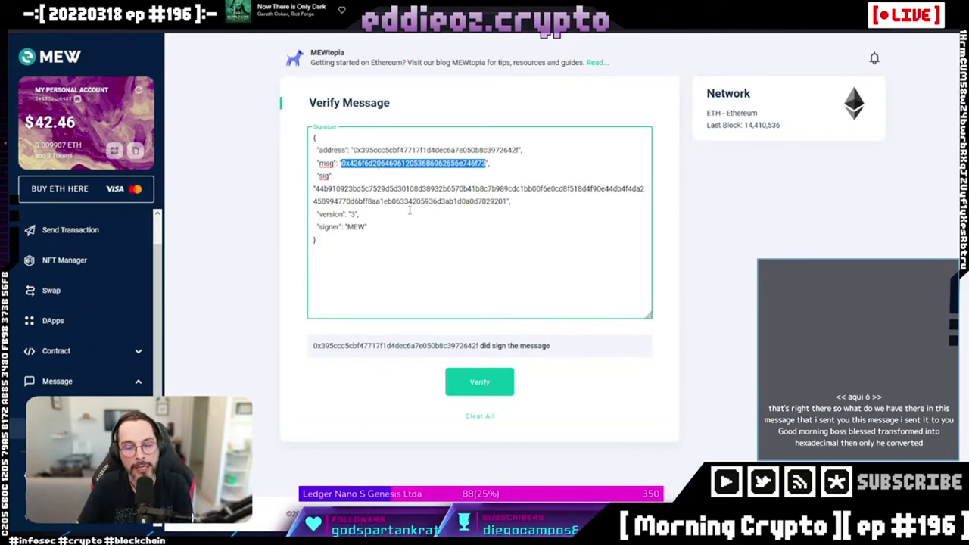
key("alt+Tab")
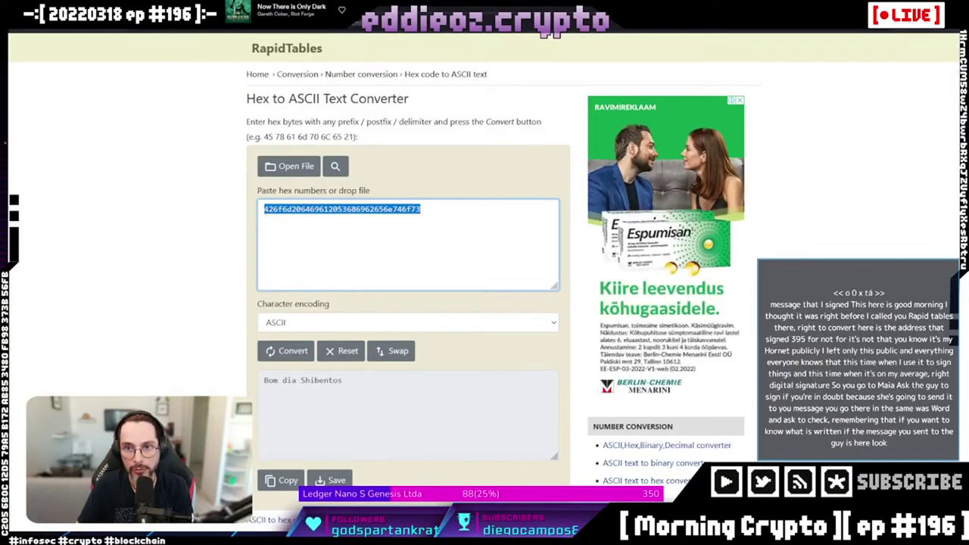
- Compare the msg value without its 0x prefix on the Verify Message page with the decoded text in the hex converter
key("ctrl+Tab")
left_click(344, 163)
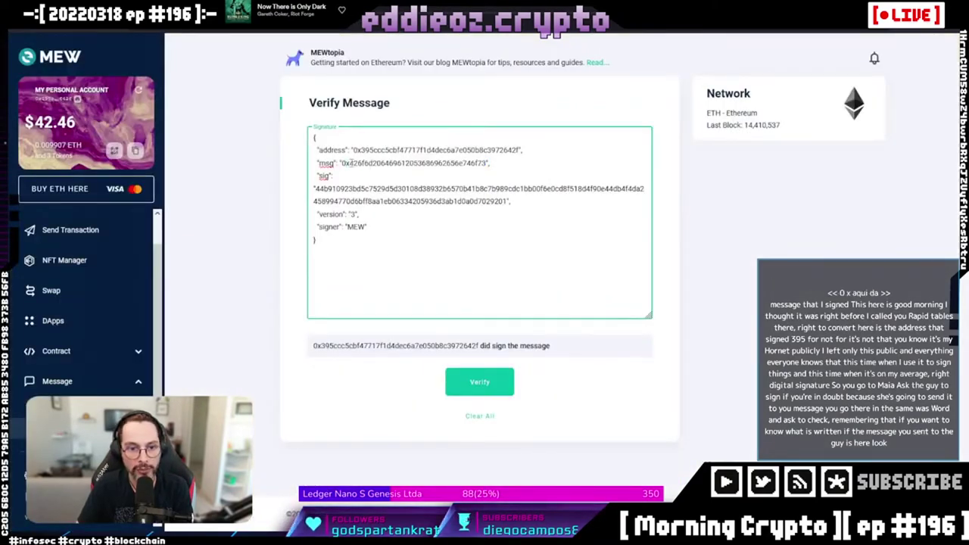
left_click_drag(350, 162, 485, 161)
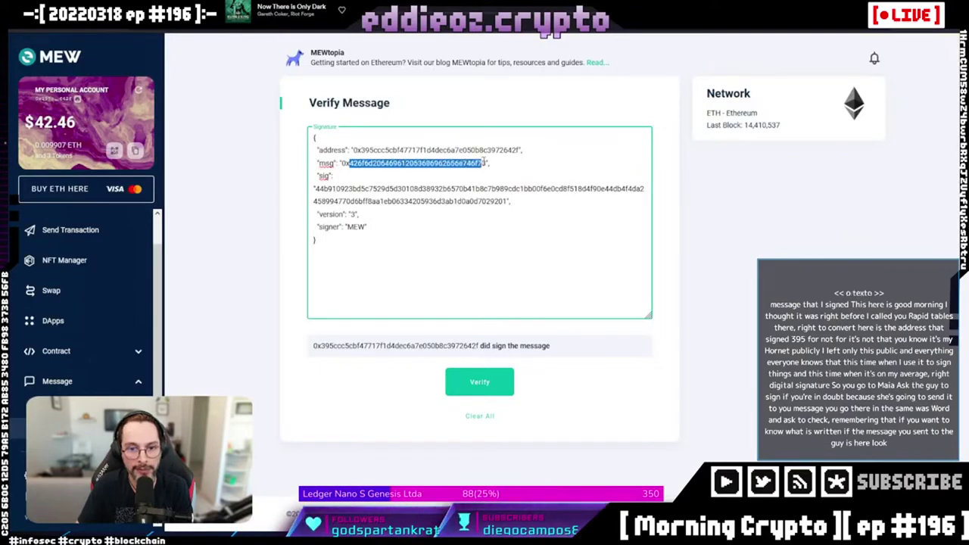
key("ctrl+Tab")
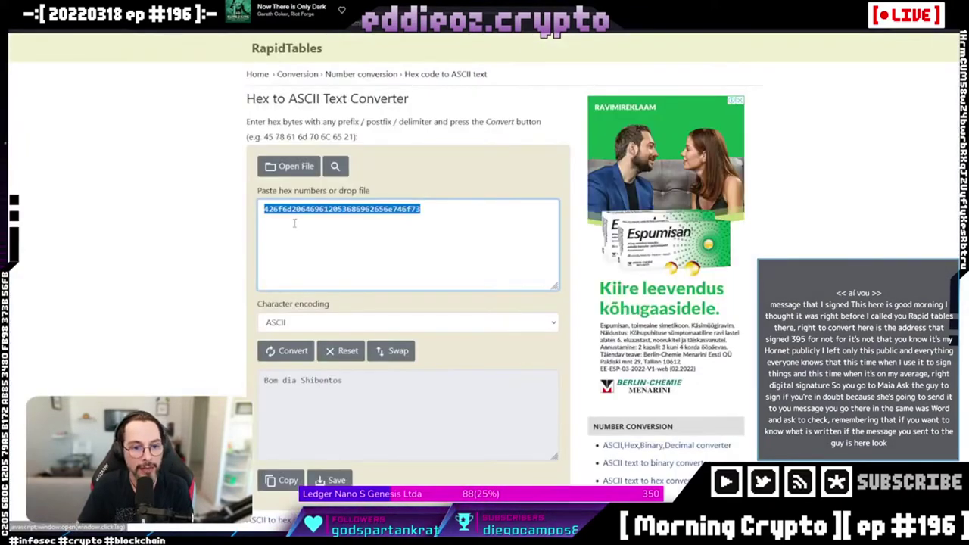
triple_click(348, 381)
left_click(372, 385)
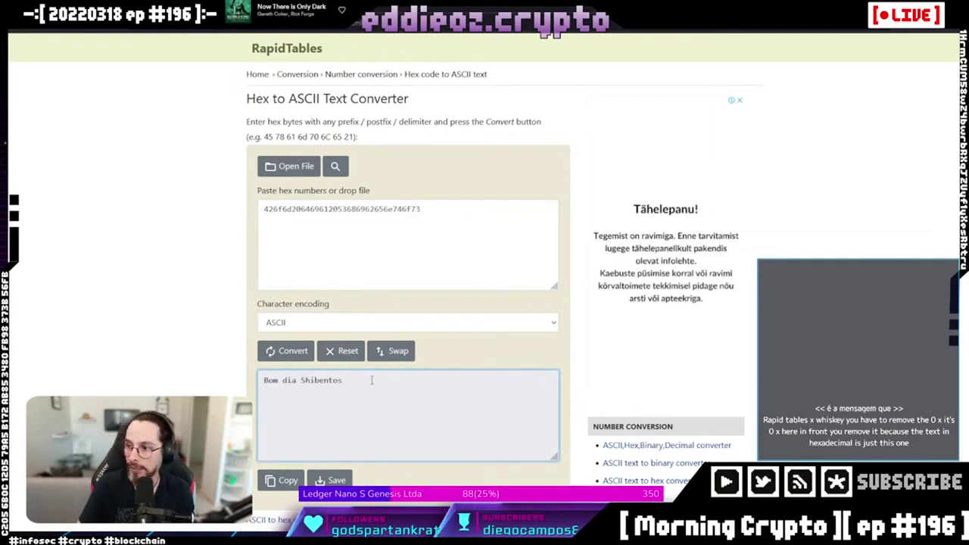
- Examine the signer's address on the Verify Message page, checking its first and last characters
key("ctrl+Tab")
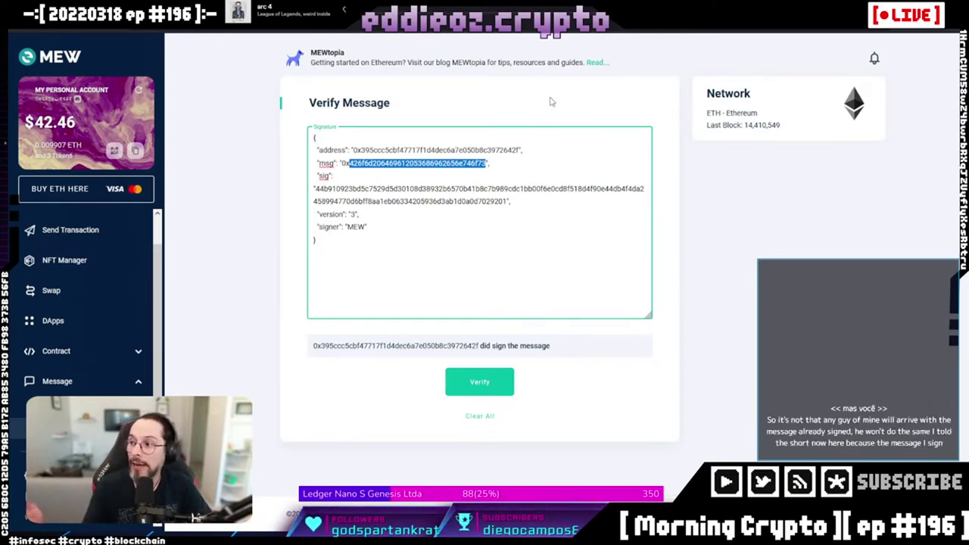
double_click(435, 150)
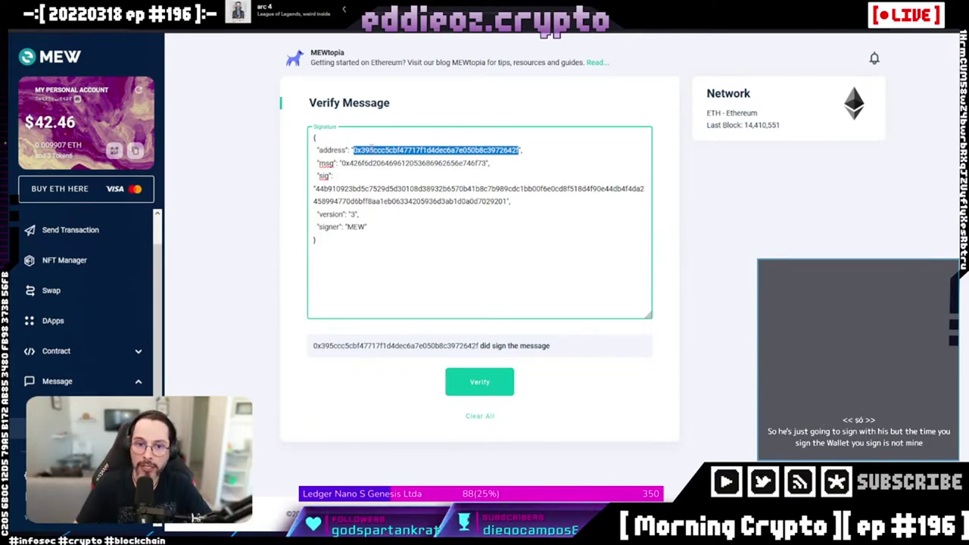
left_click(417, 213)
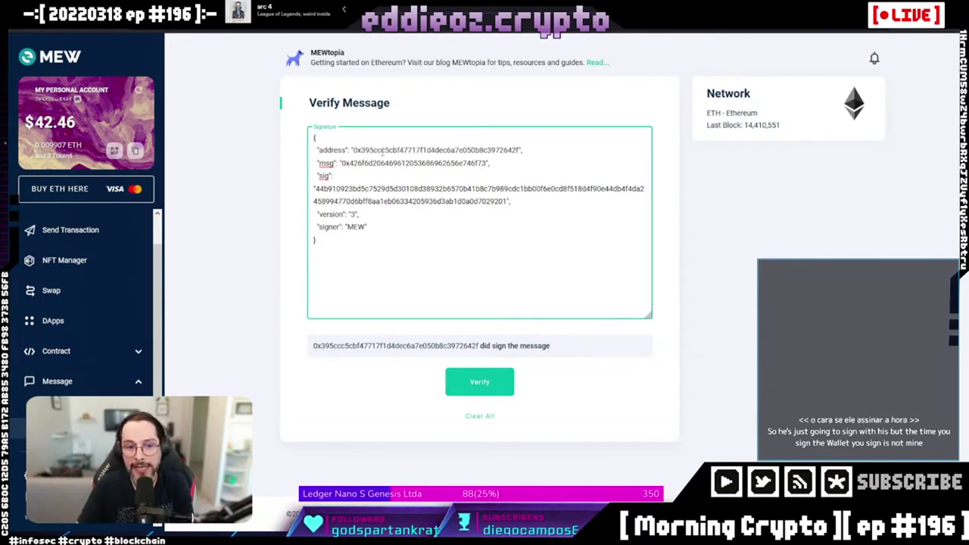
double_click(435, 150)
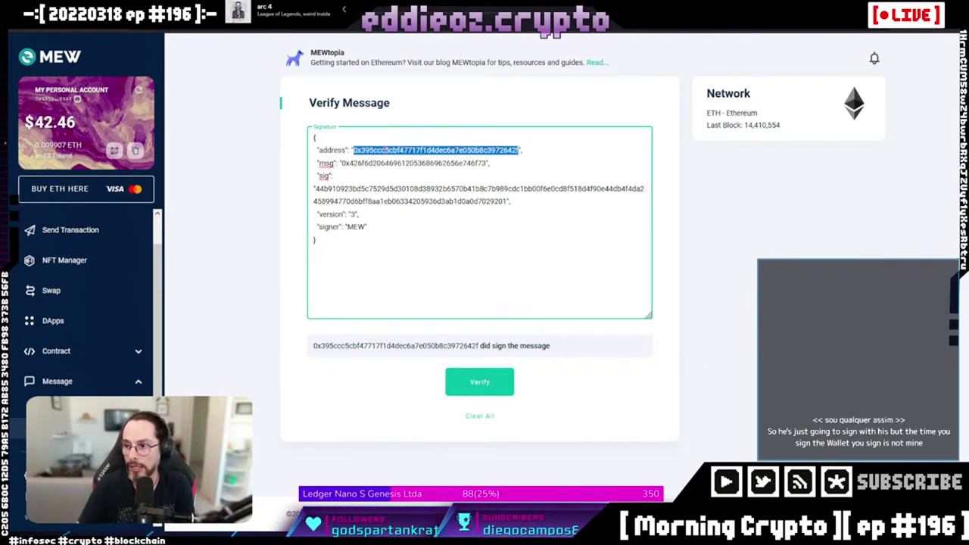
left_click(364, 150)
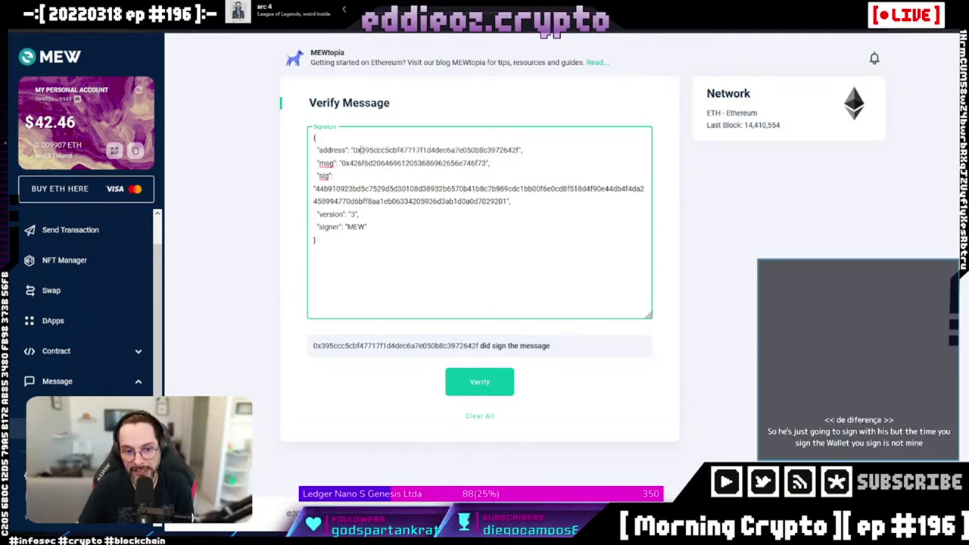
left_click_drag(361, 150, 386, 150)
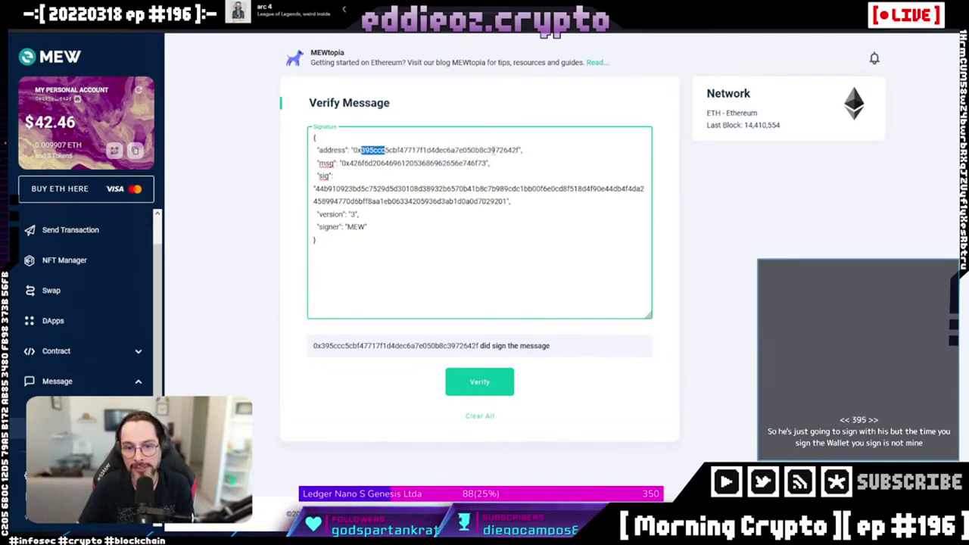
left_click_drag(496, 150, 520, 150)
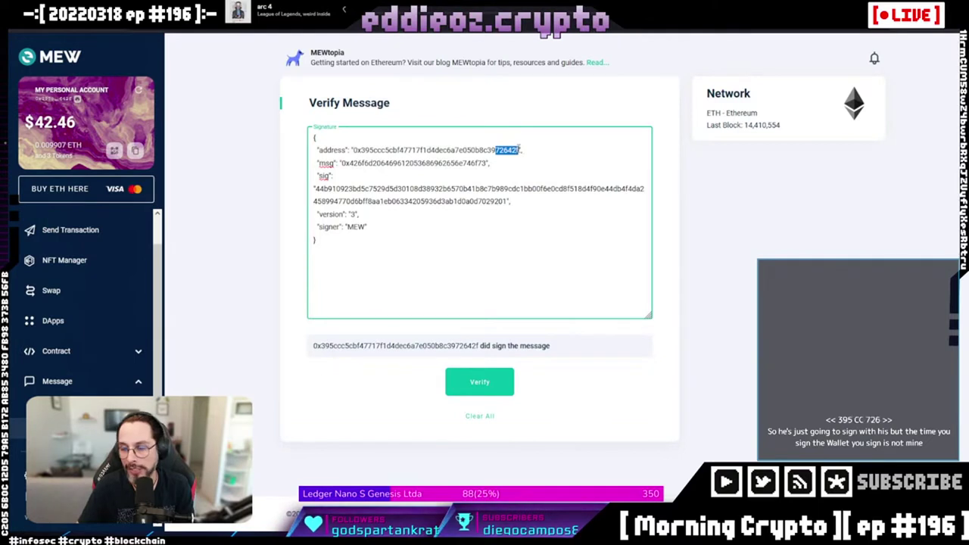
left_click(770, 274)
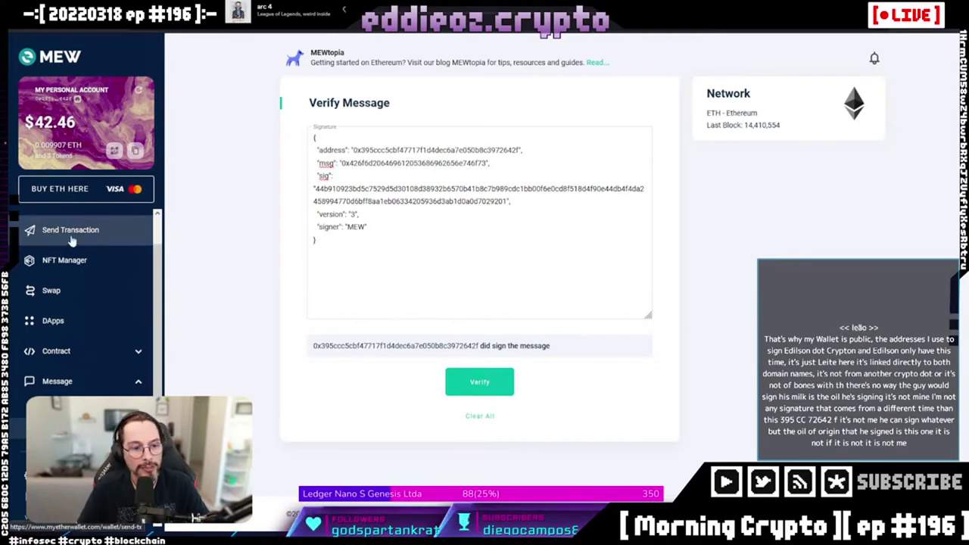
double_click(435, 150)
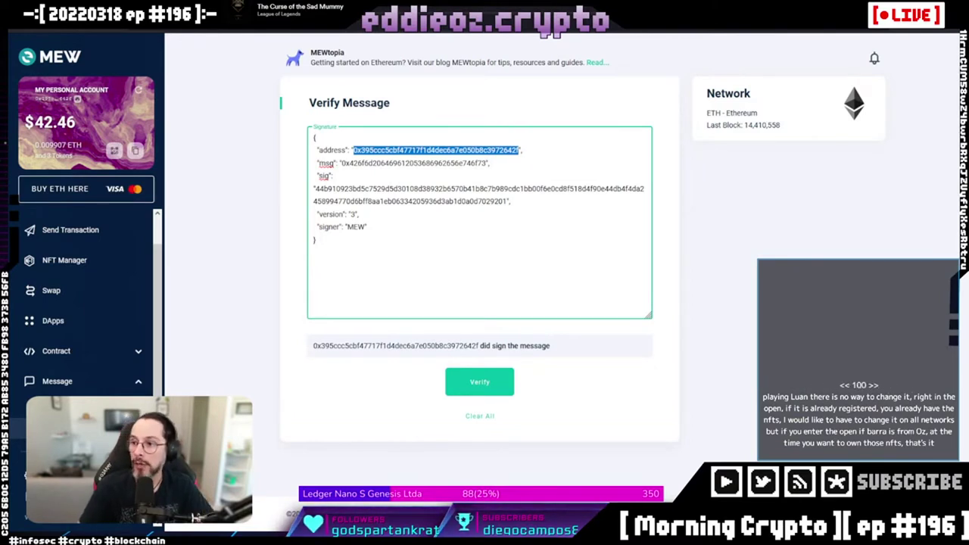
key("alt+Tab")
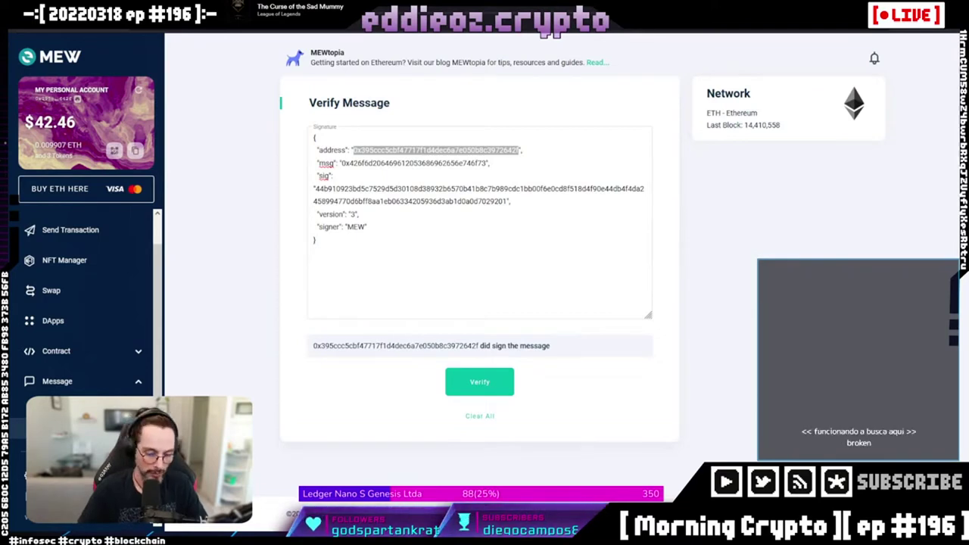
key("alt+Tab")
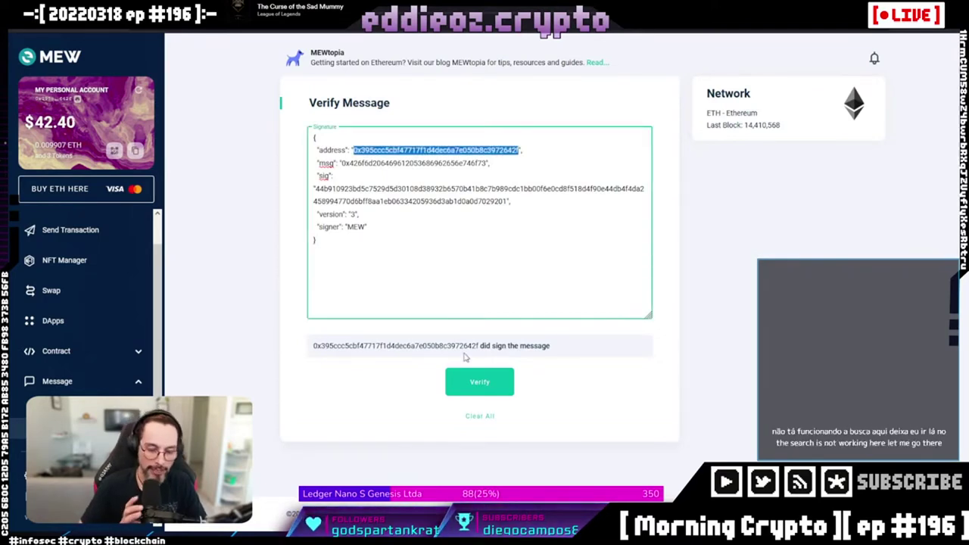
- Search the web for "ens" in a new browser tab and open the Ethereum Name Service app
key("ctrl+t")
type("ens")
key("Return")
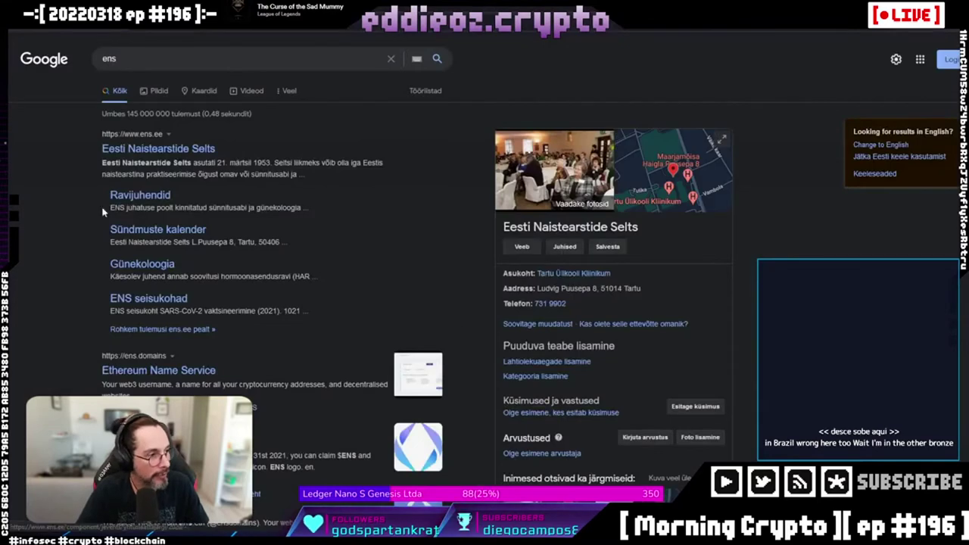
left_click(174, 370)
left_click(908, 56)
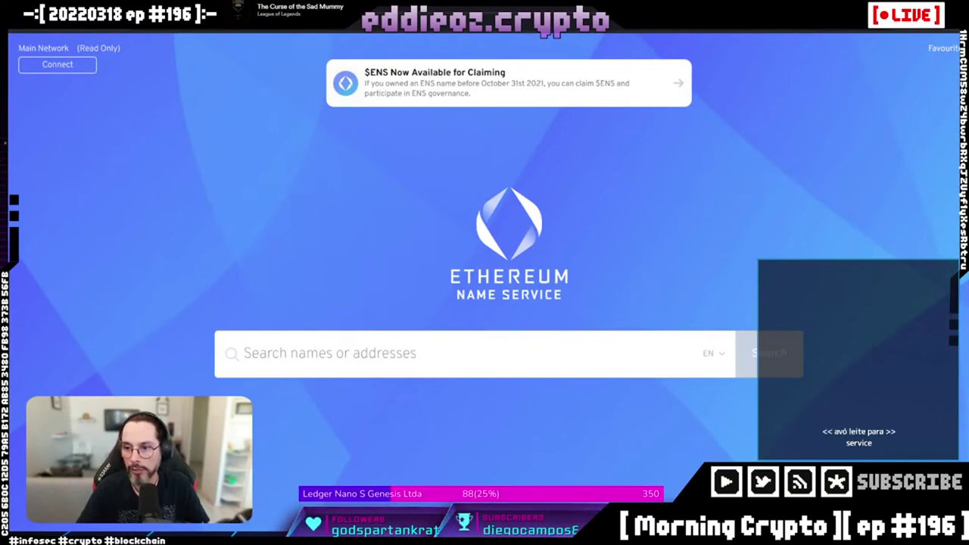
left_click(337, 355)
type("eddioz.nt")
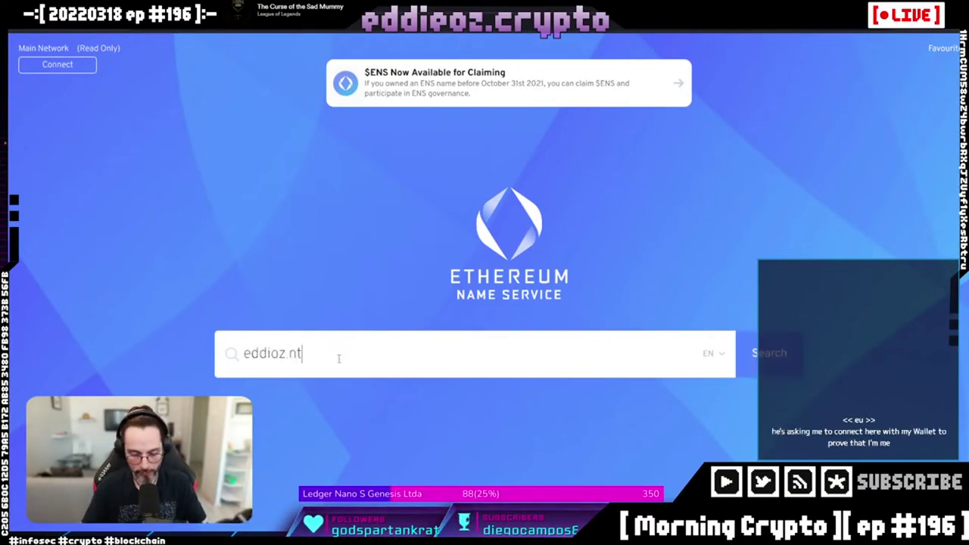
type("h")
left_click(775, 359)
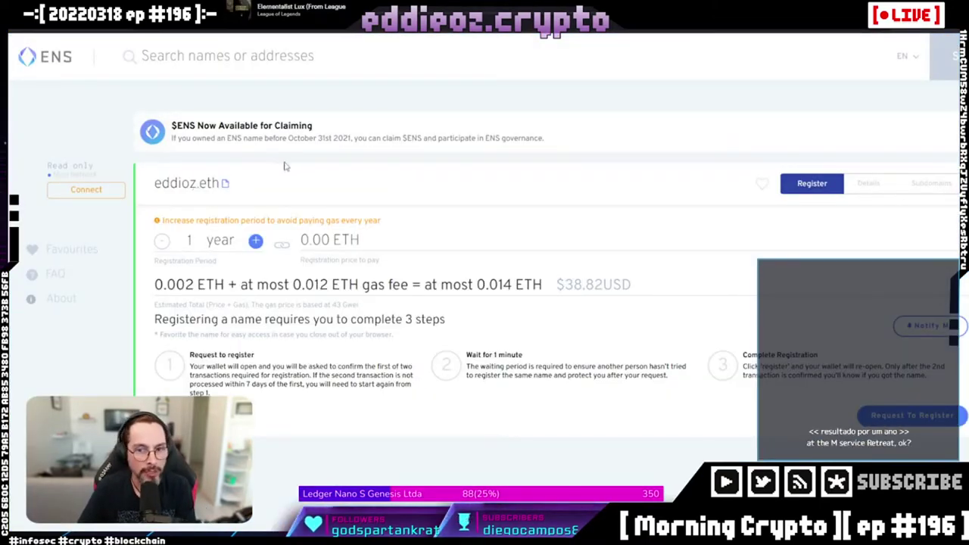
left_click(869, 183)
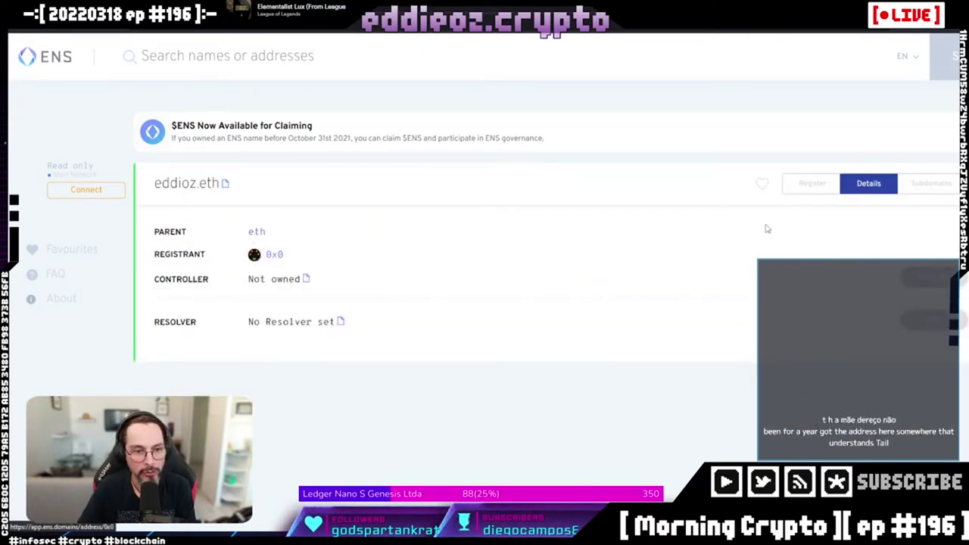
left_click(930, 184)
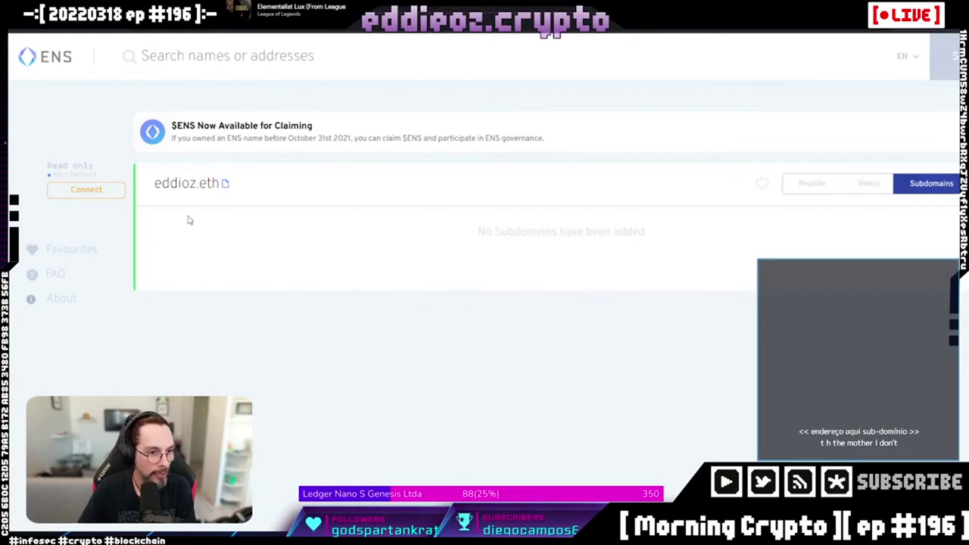
left_click(807, 183)
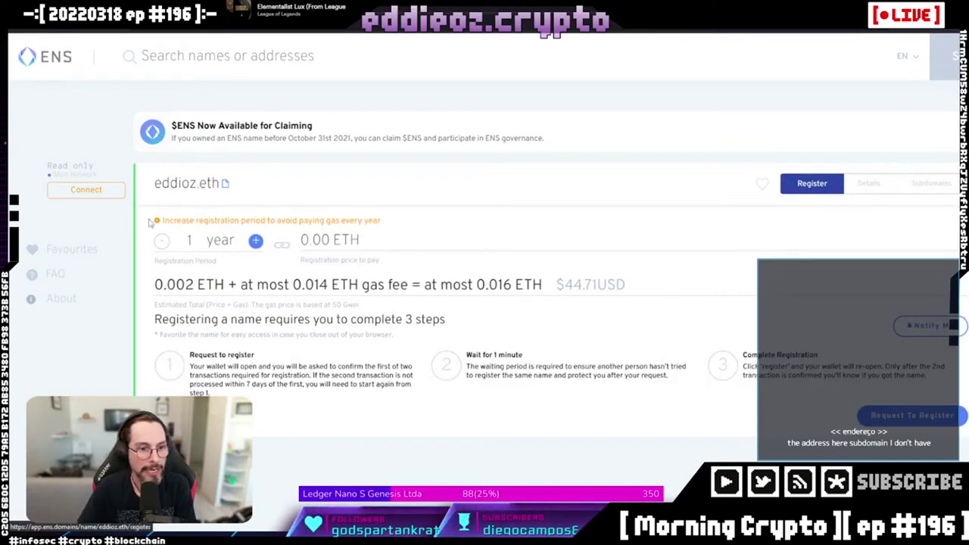
- Look up eddieoz.eth in the Ethereum Name Service and examine its registrant, controller and ETH address
left_click(140, 56)
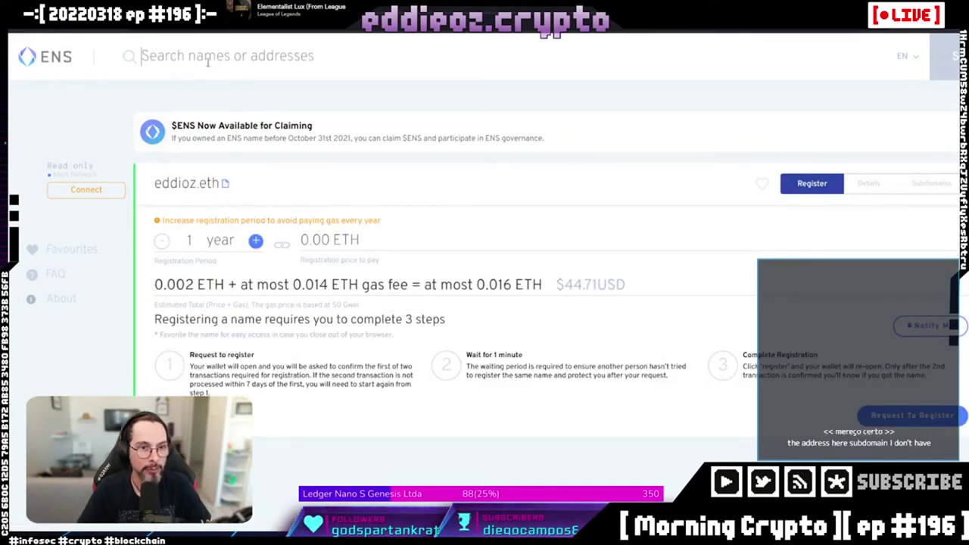
type("eddieoz.")
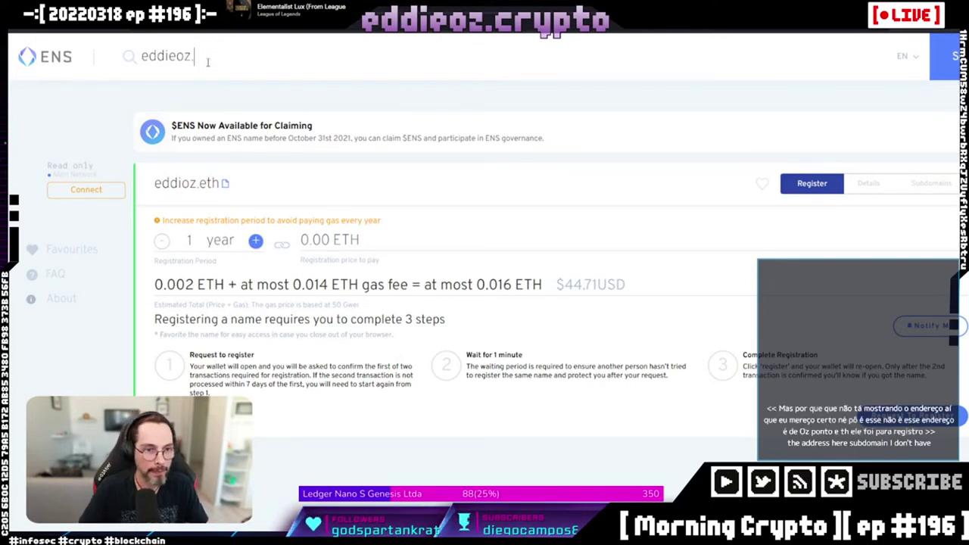
type("nteth")
key("Return")
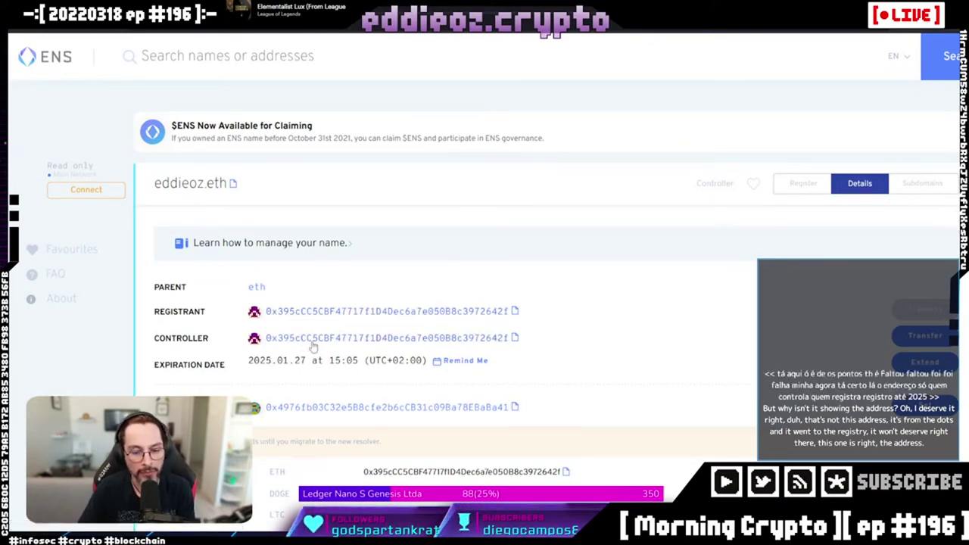
scroll(340, 348, "down", 2)
scroll(374, 355, "up", 2)
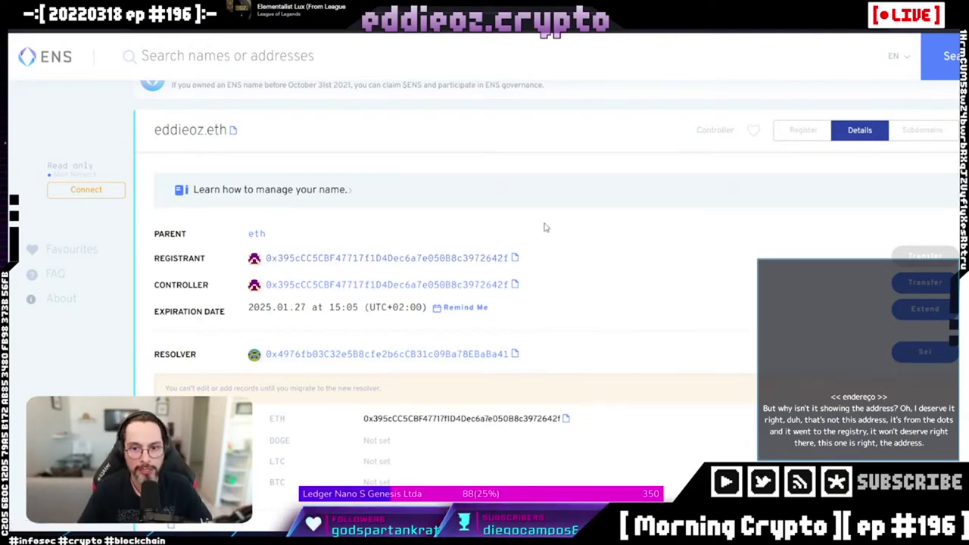
- Search the web for "unstoppable domains" in a new browser tab and open the Unstoppable Domains site
key("ctrl+t")
type("unst")
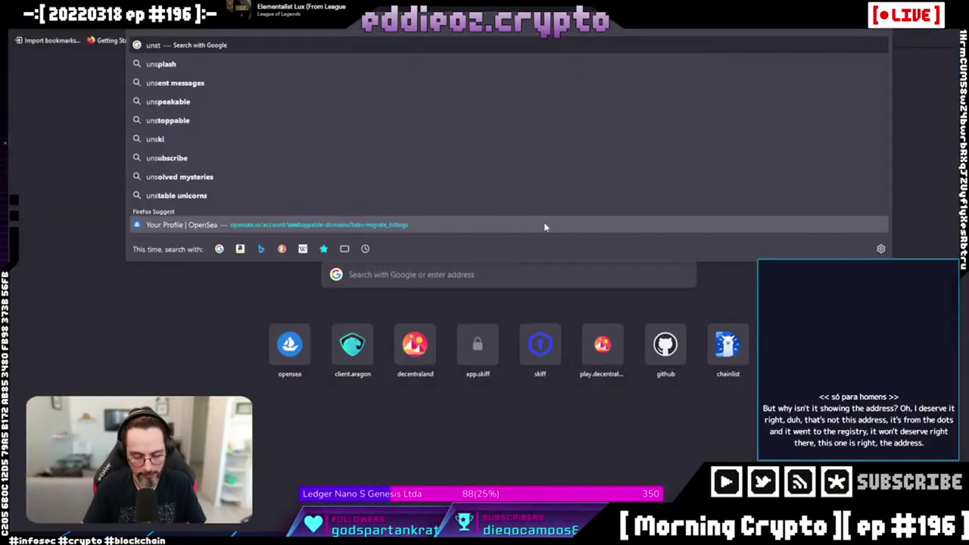
type("oppa")
key("Down")
key("Down")
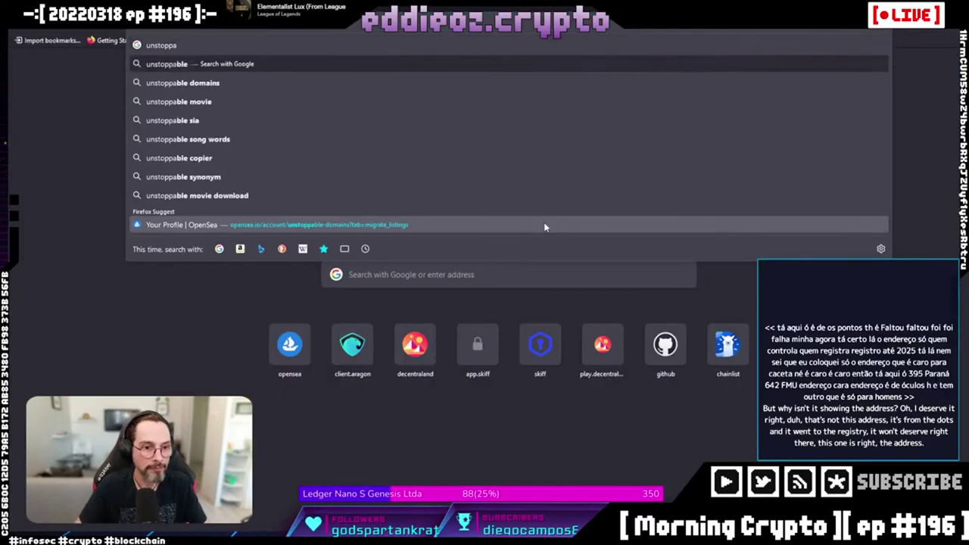
key("Return")
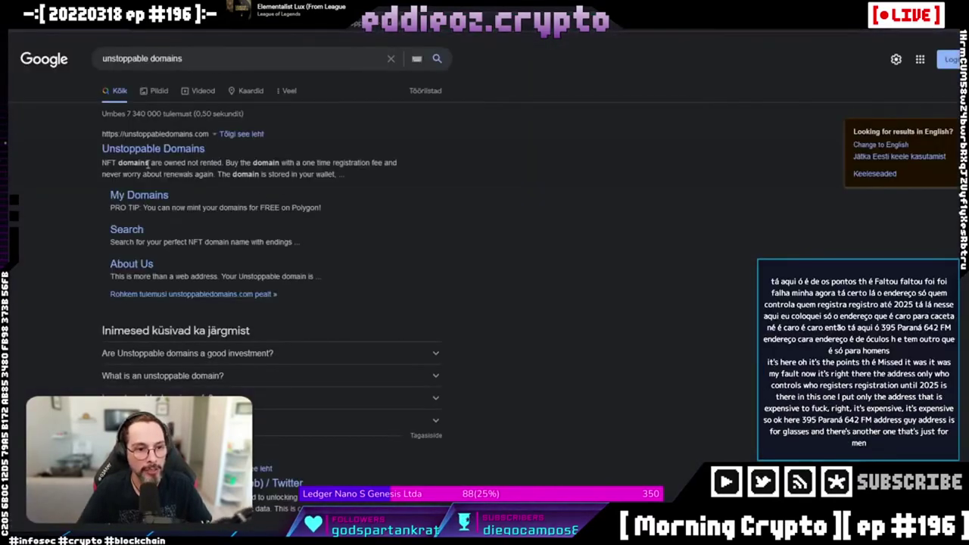
left_click(148, 150)
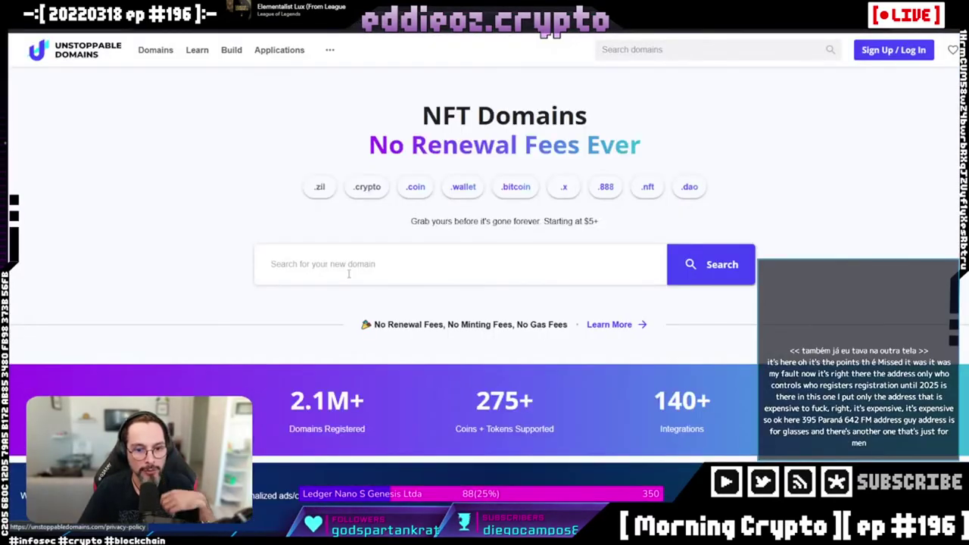
- Search Unstoppable Domains for eddieoz.crypto and open its profile to examine the linked cryptocurrency addresses
left_click(349, 274)
type("eddieoz")
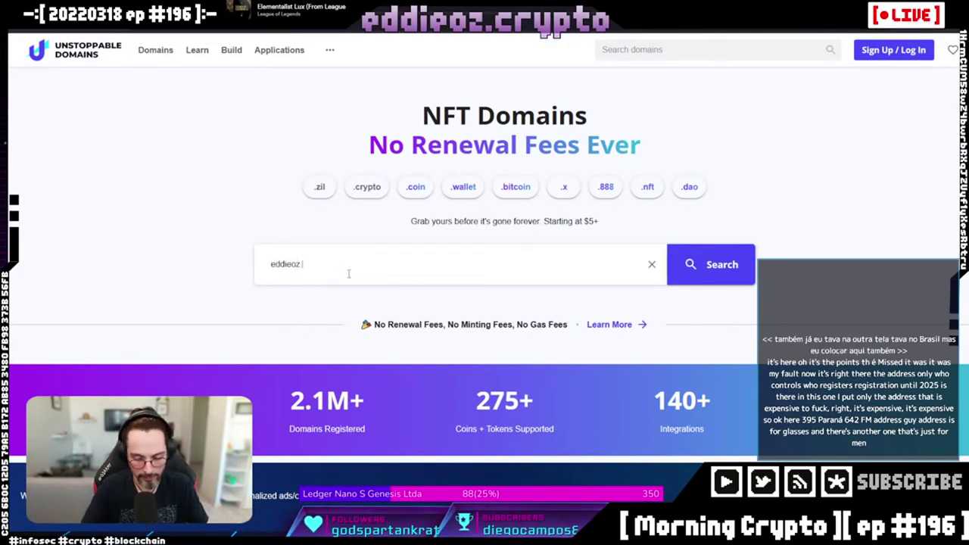
type(".crypto")
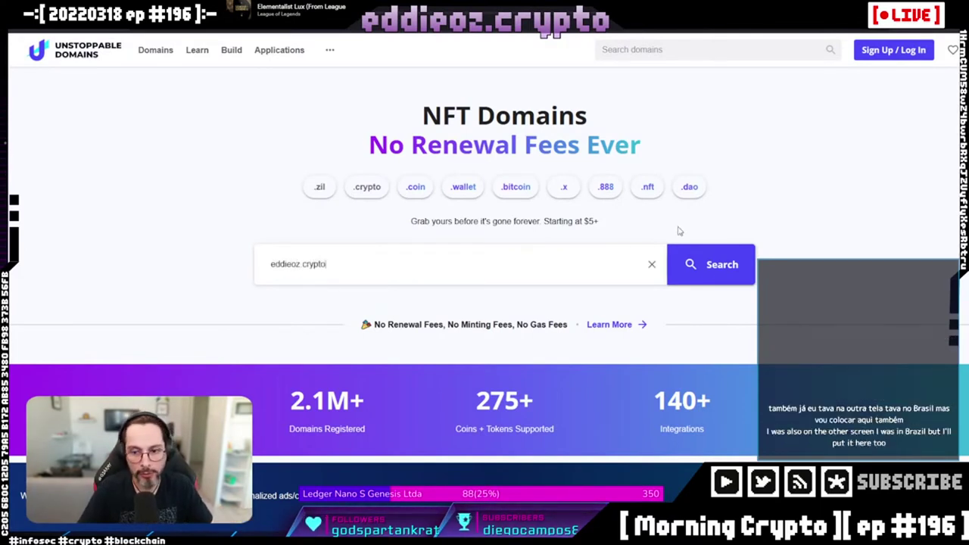
left_click(712, 266)
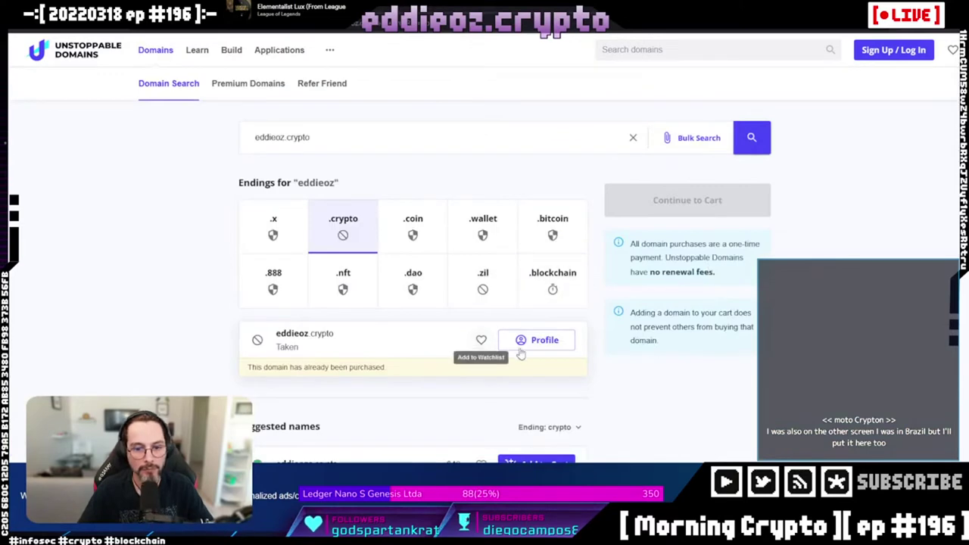
left_click(534, 345)
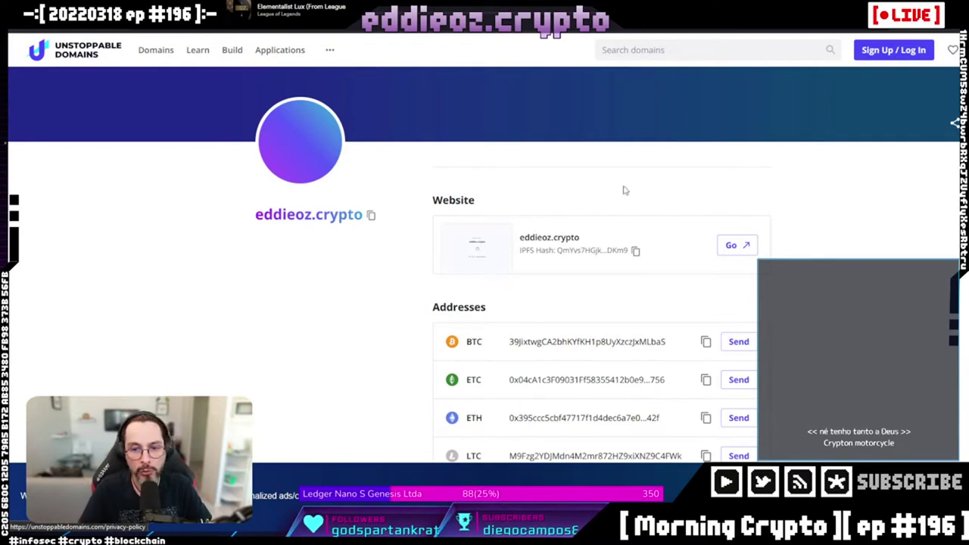
scroll(345, 144, "down", 2)
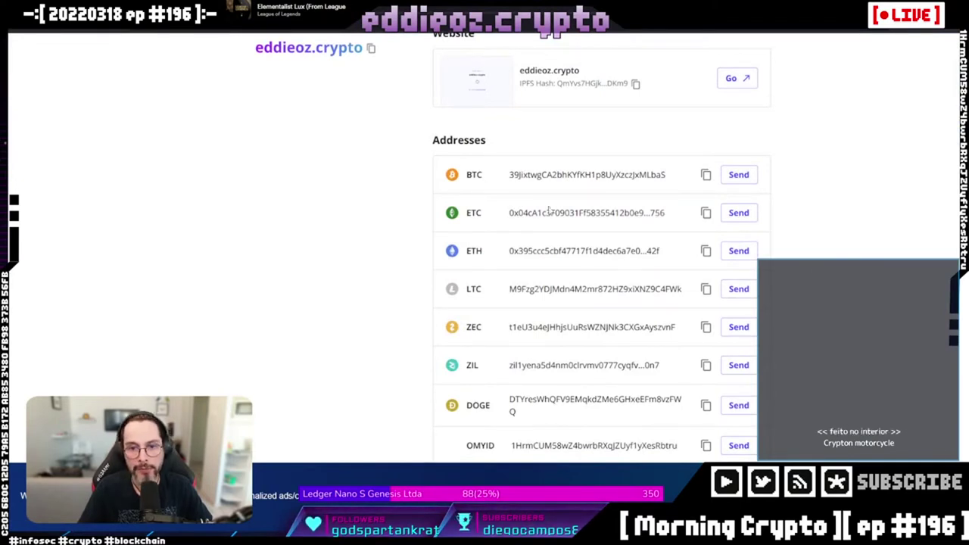
- Examine the OMYID, ETH and BTC addresses listed on the eddieoz.crypto profile, highlighting each one
double_click(522, 446)
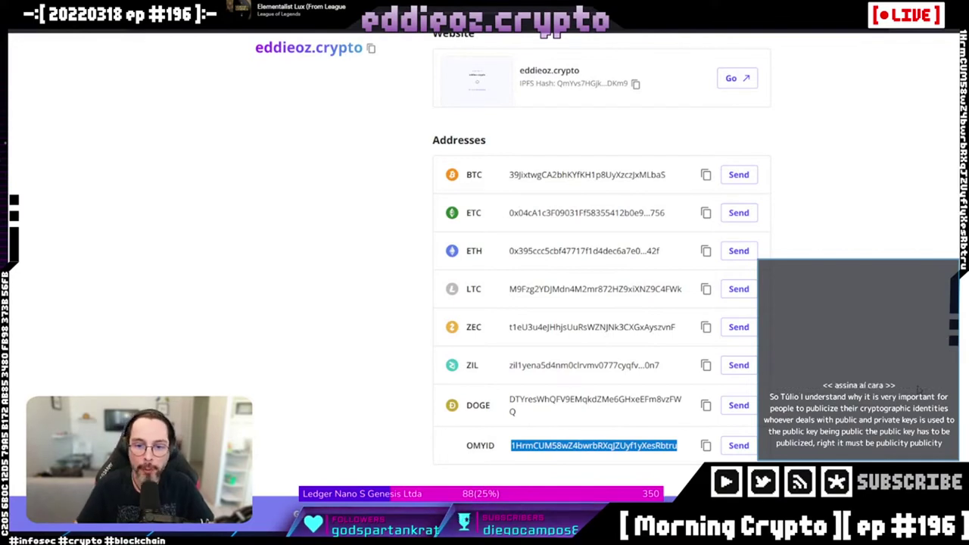
double_click(558, 250)
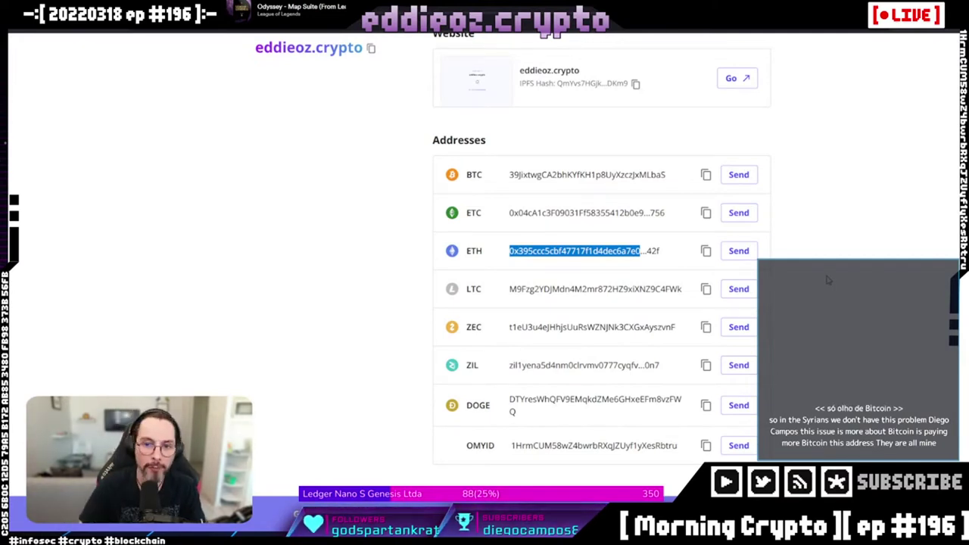
left_click(533, 175)
double_click(534, 175)
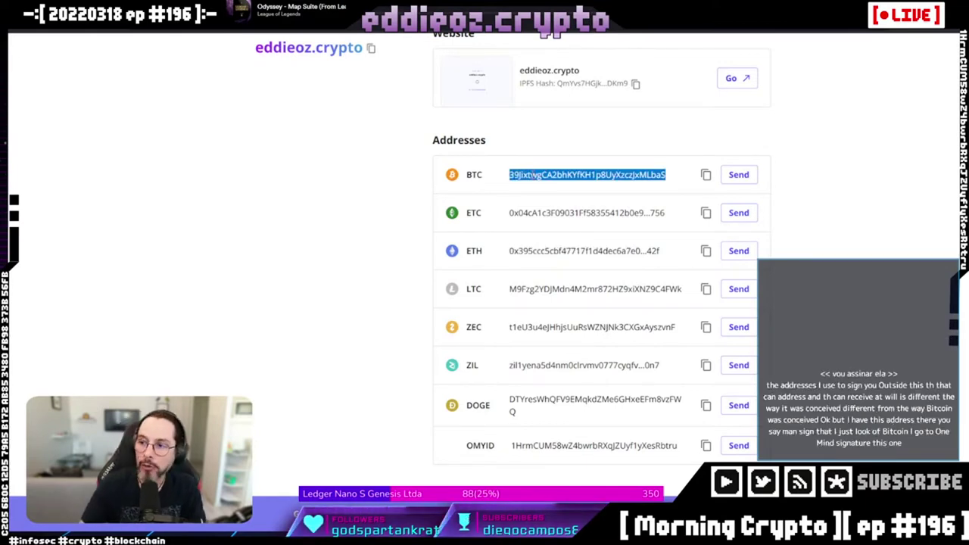
double_click(551, 446)
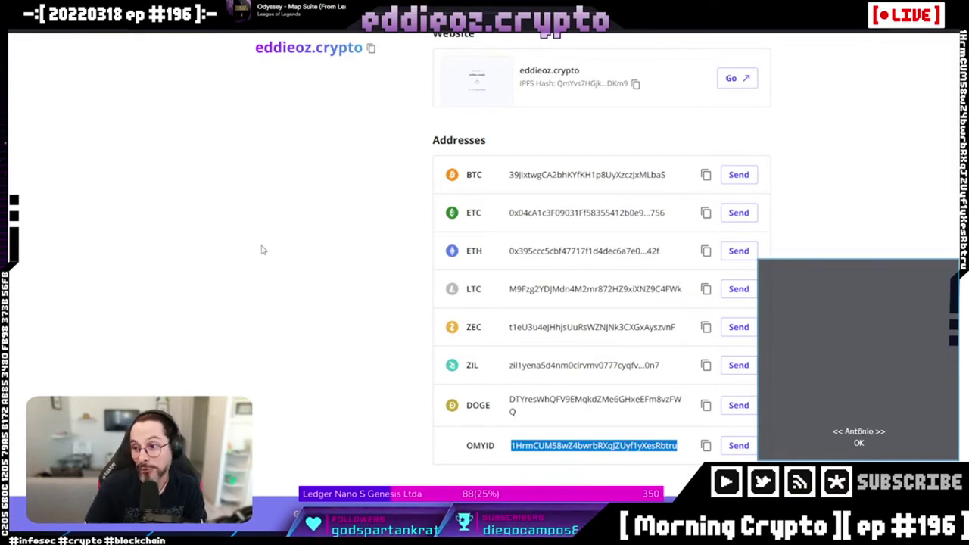
left_click_drag(641, 250, 413, 246)
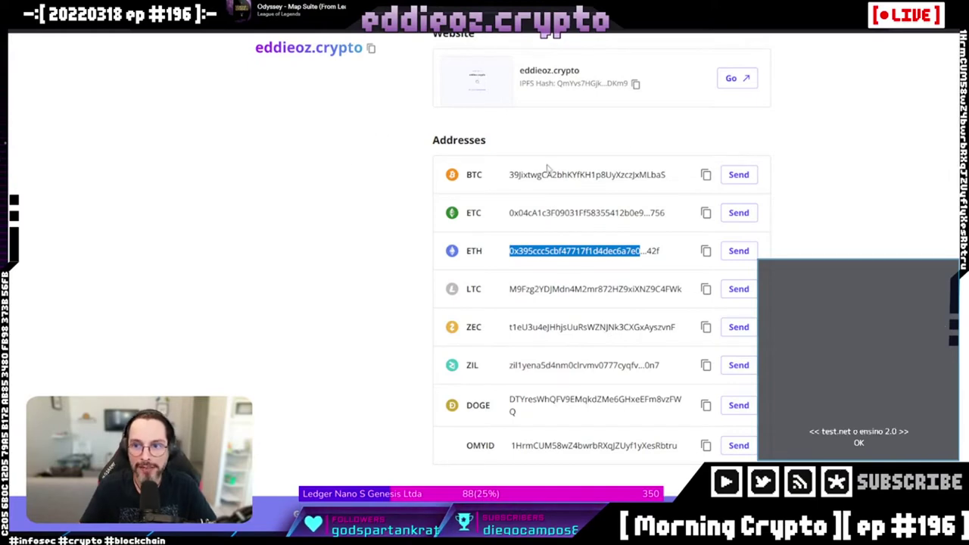
- Switch to the Brave window and highlight the ETH address on its eddieoz.crypto profile page
key("alt+Tab")
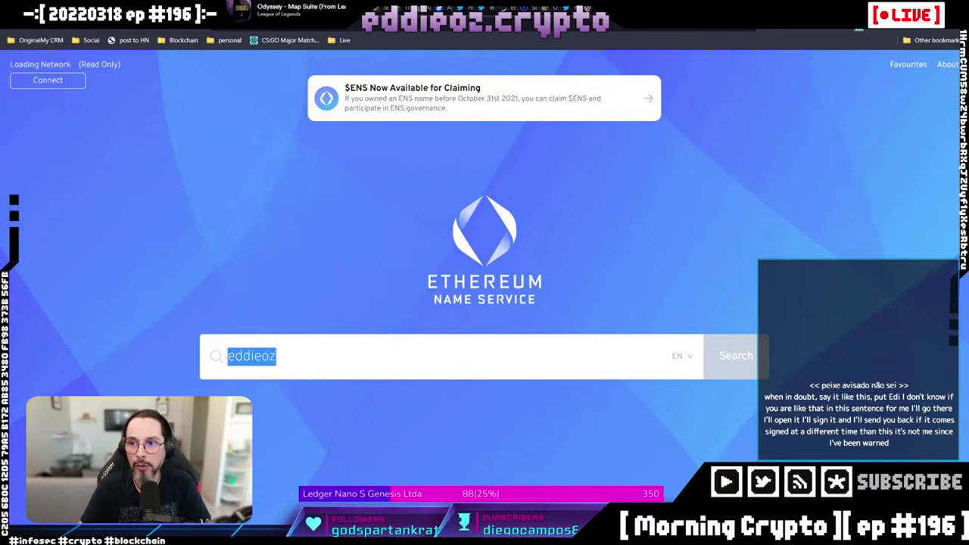
key("ctrl+Tab")
scroll(579, 292, "down", 2)
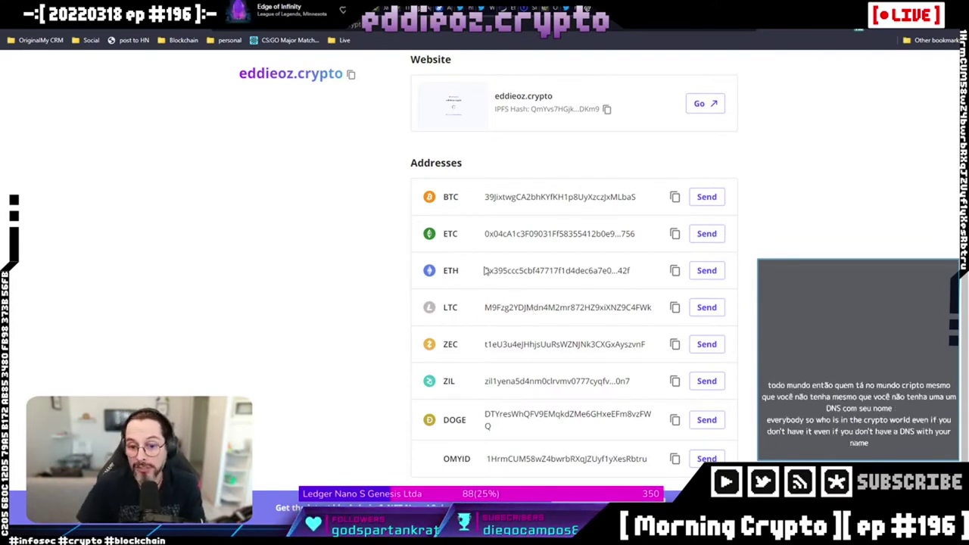
left_click_drag(485, 270, 640, 273)
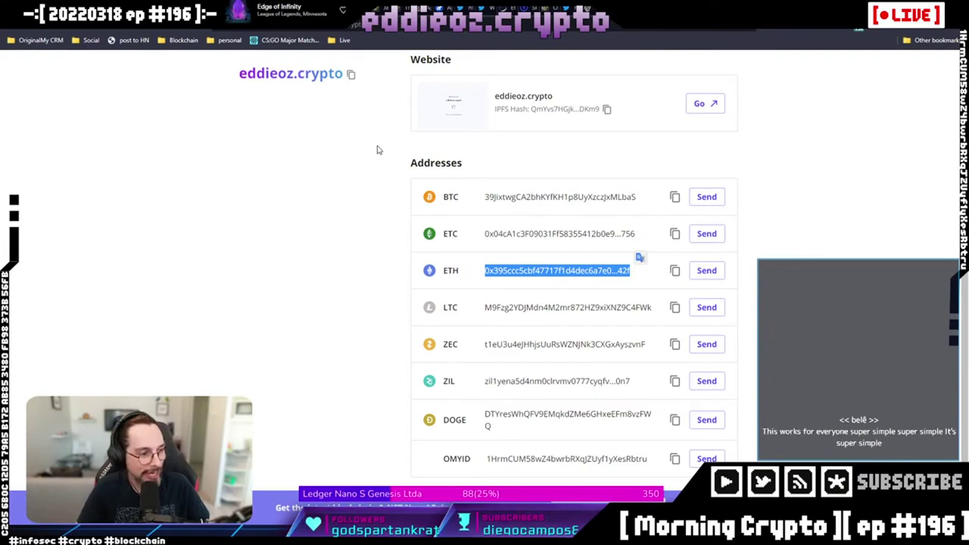
scroll(372, 144, "up", 2)
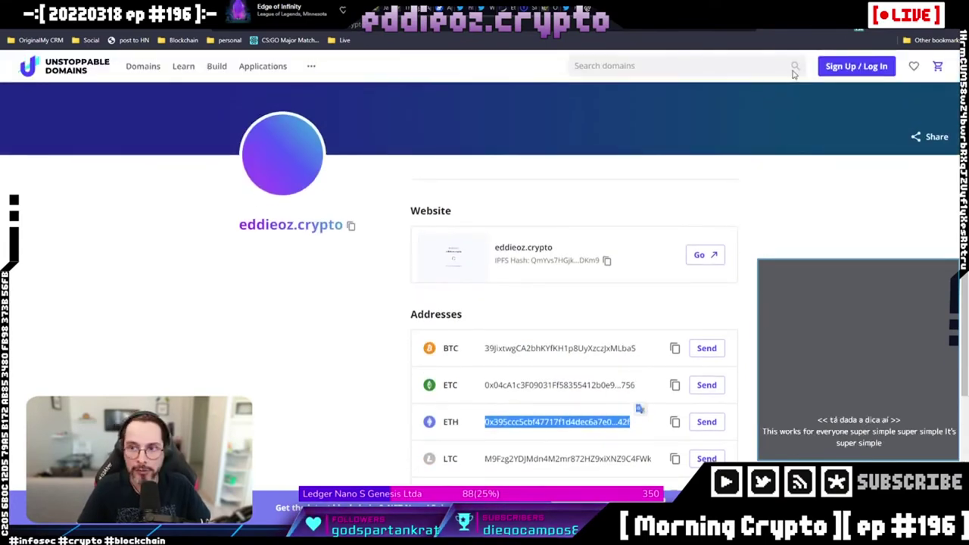
- Complete the Ethereum Name Service search text as eddieoz.eth
key("ctrl+Tab")
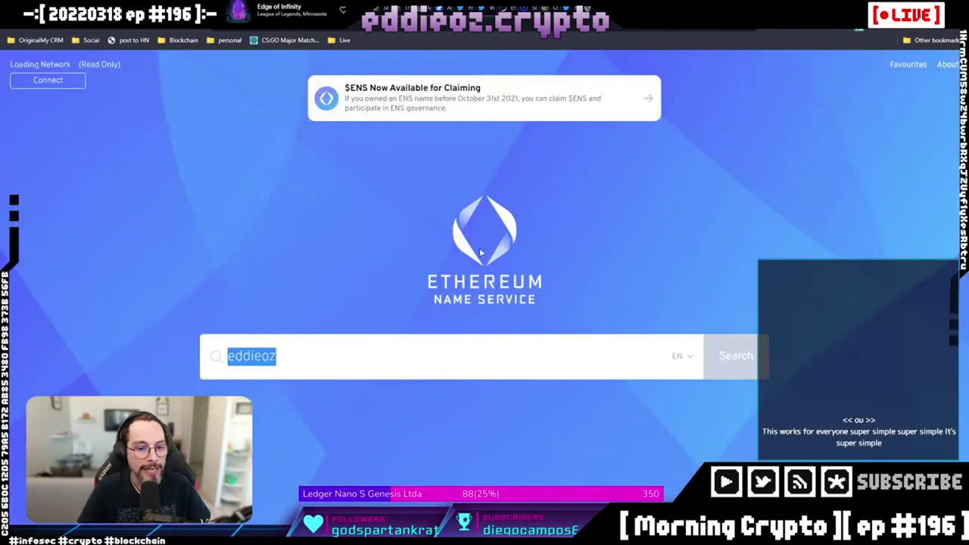
left_click(302, 363)
type(".eth")
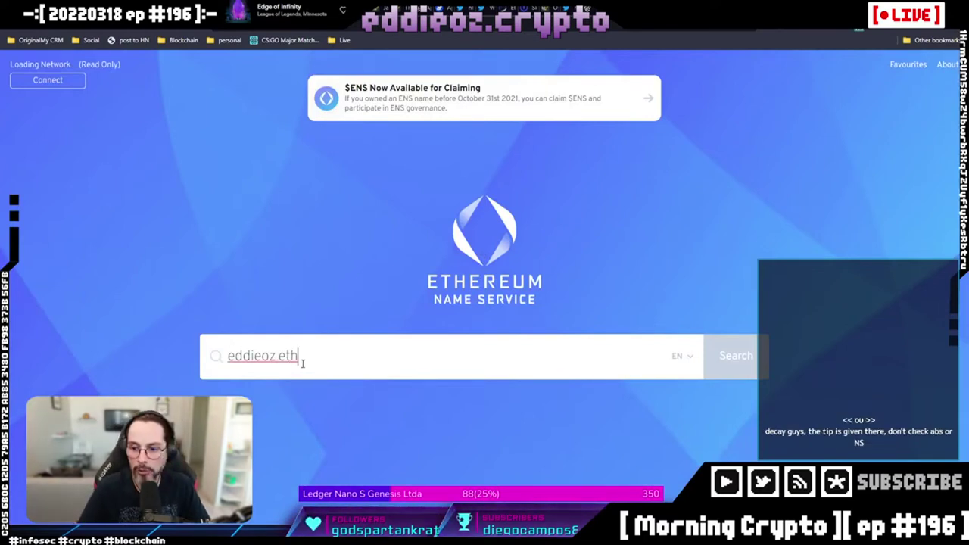
left_click(589, 200)
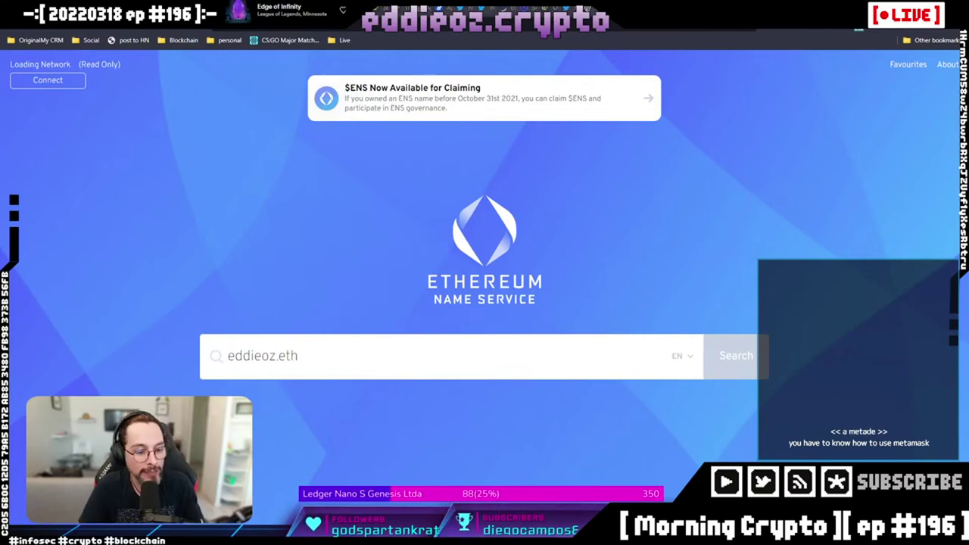
- Return to Firefox, open the OpenSea account page and connect it with the MetaMask wallet
key("alt+Tab")
left_click(255, 202)
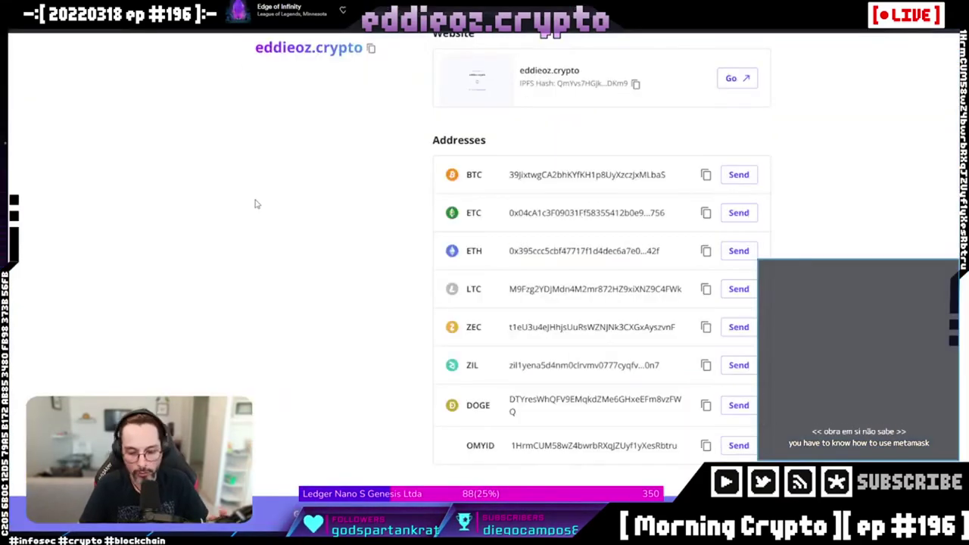
key("alt+Tab")
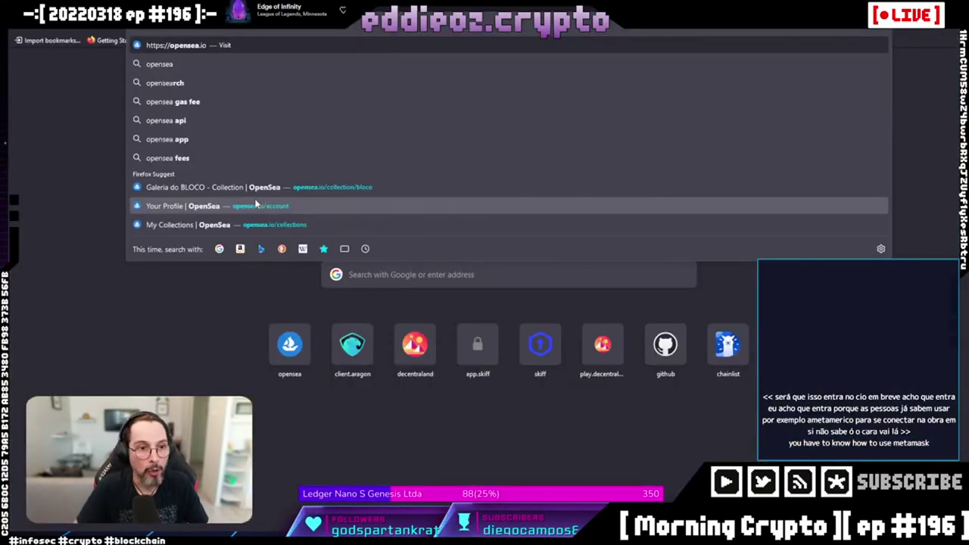
key("Escape")
key("alt+Tab")
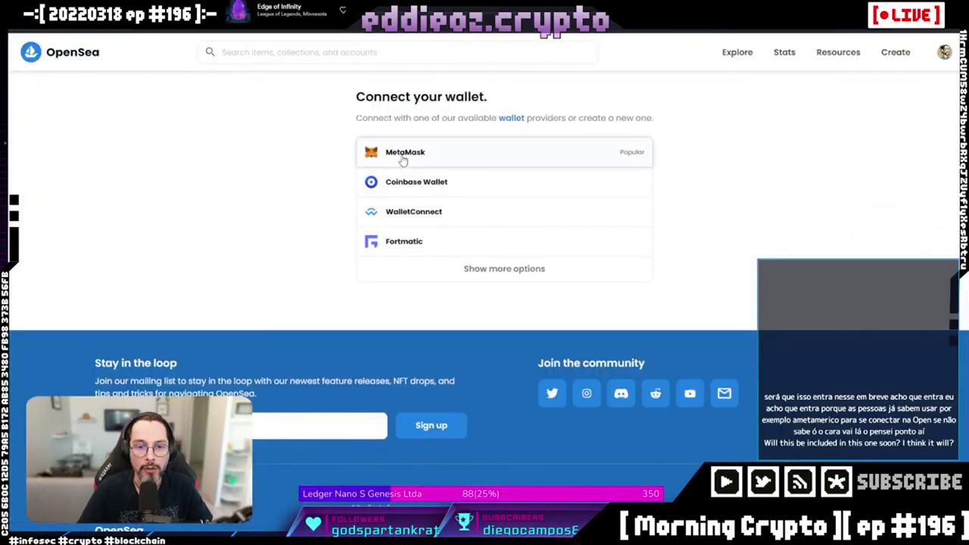
left_click(402, 158)
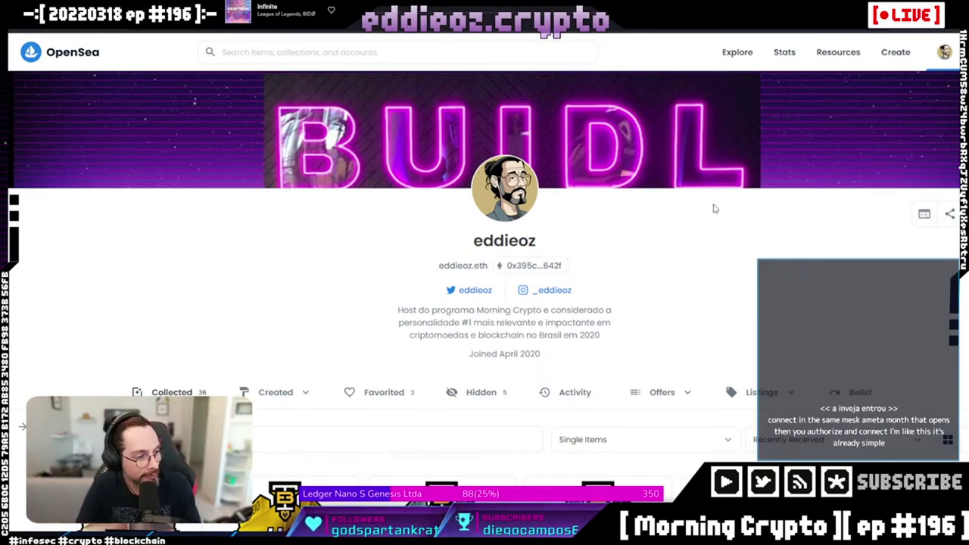
- Try to sign the message "rastndharsnhtd" in MyEtherWallet and dismiss the error report
key("alt+Tab")
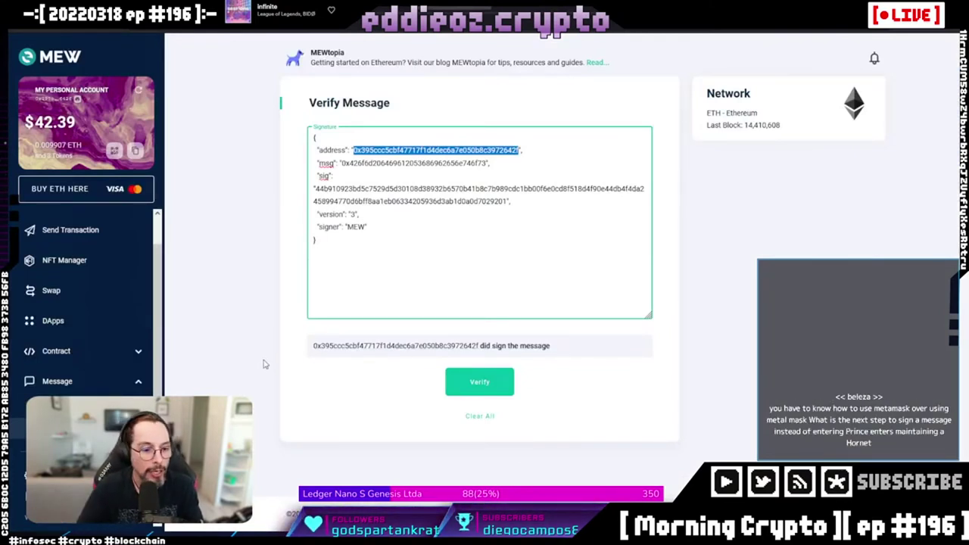
left_click(68, 411)
left_click(411, 144)
type("rastndharsnhtd")
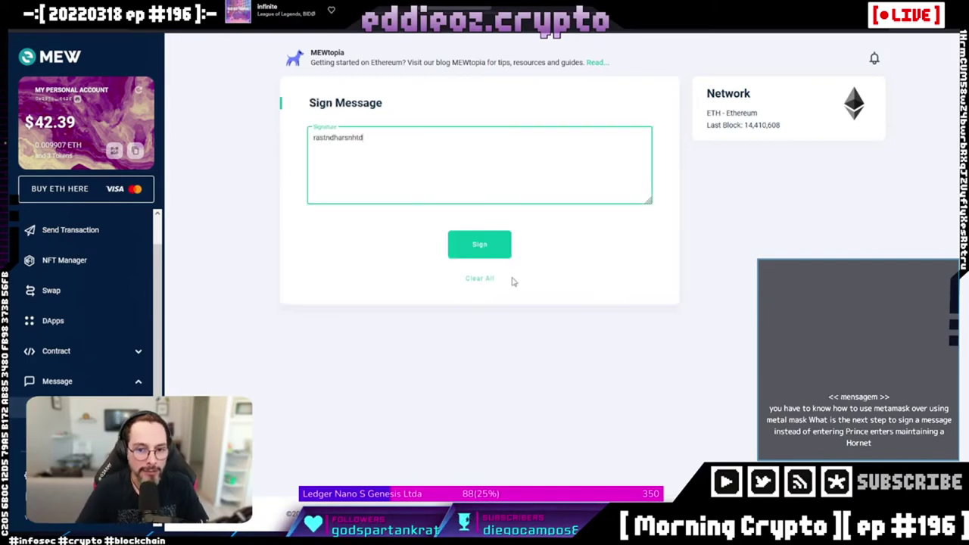
left_click(496, 337)
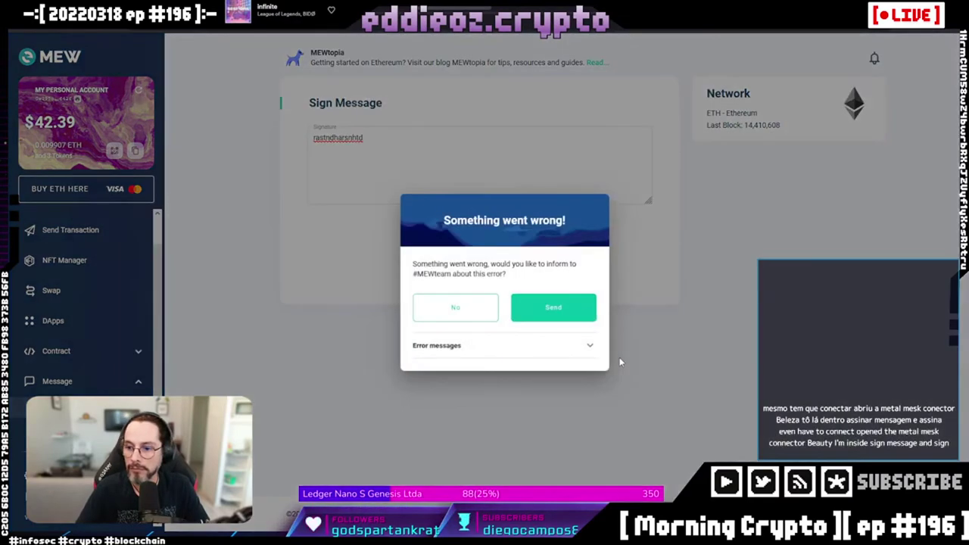
left_click(486, 318)
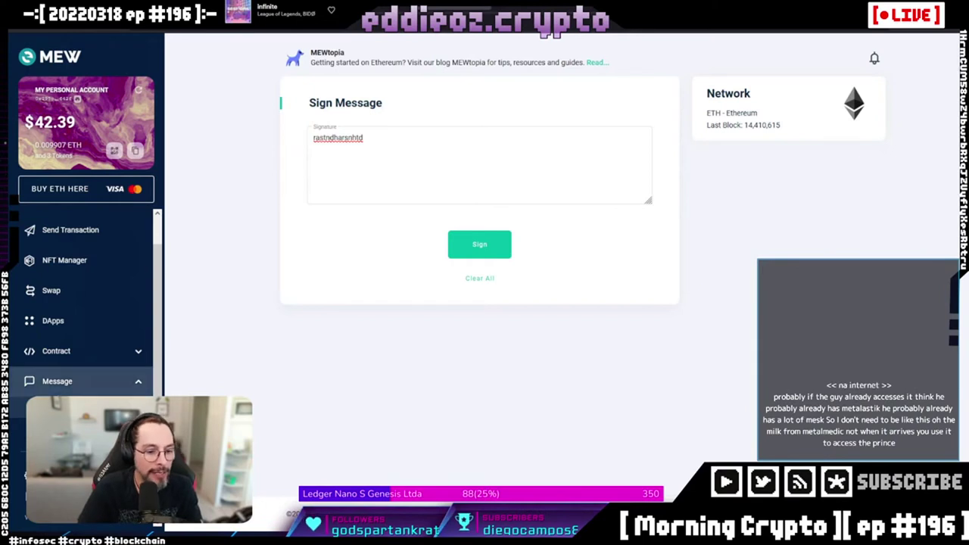
- Replace the message with "arstarstnadrstarstljarstu" and request its signature
left_click(418, 162)
key("ctrl+a")
type("arstarstnadrstarstljarstu")
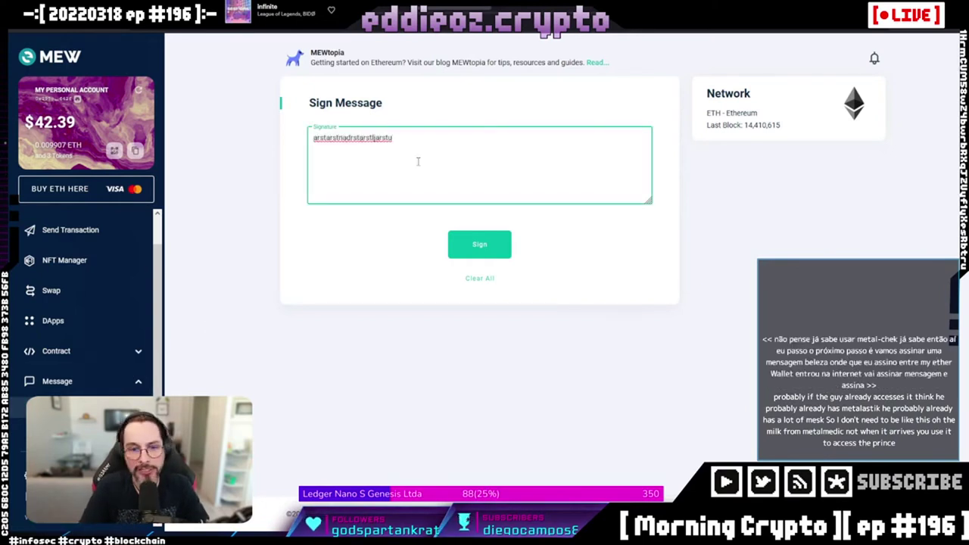
left_click(465, 250)
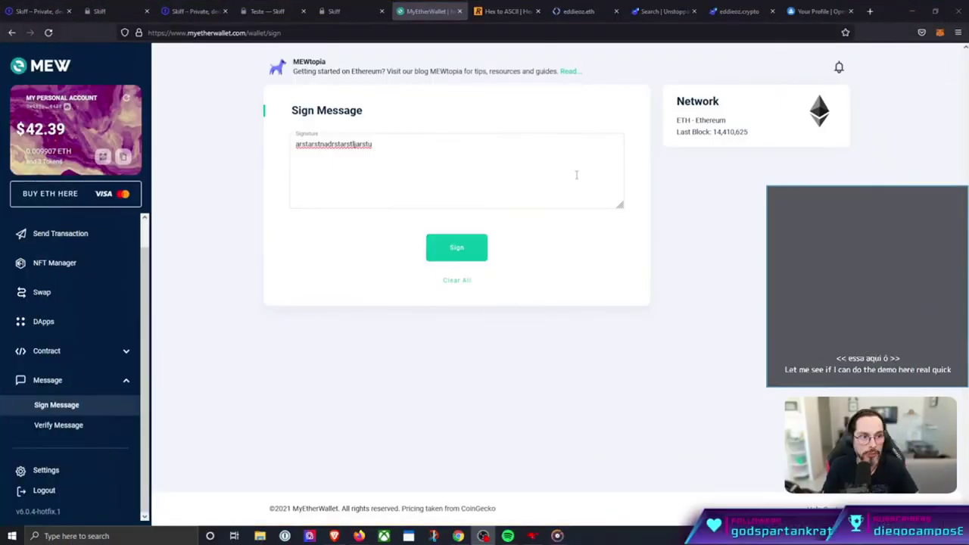
- View the connected Ledger 1 account and the account options in the MetaMask extension, closing it when done
left_click(939, 33)
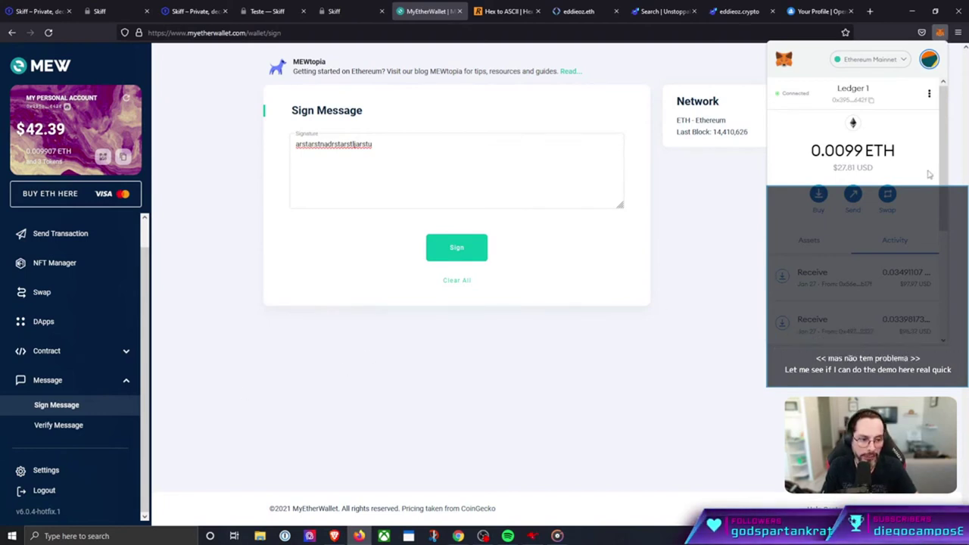
left_click(930, 60)
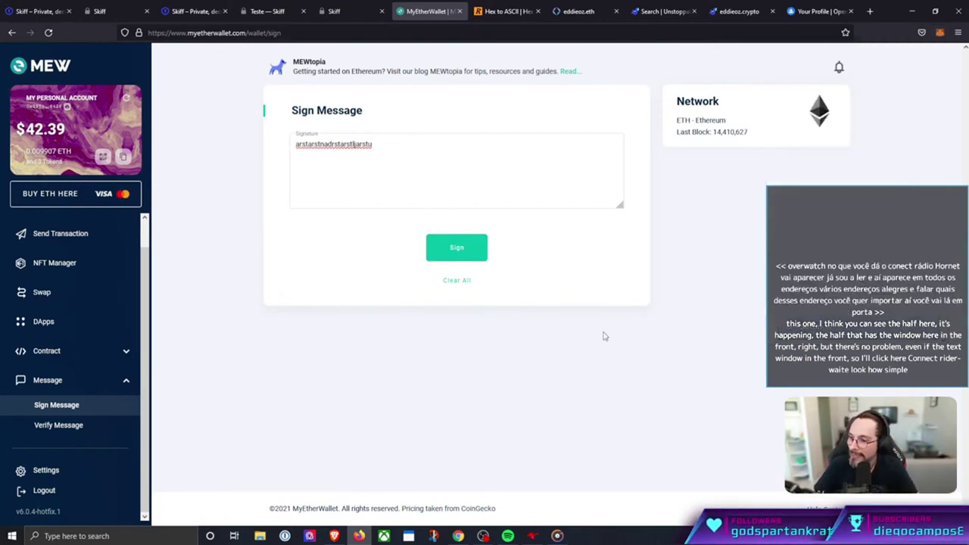
left_click(603, 336)
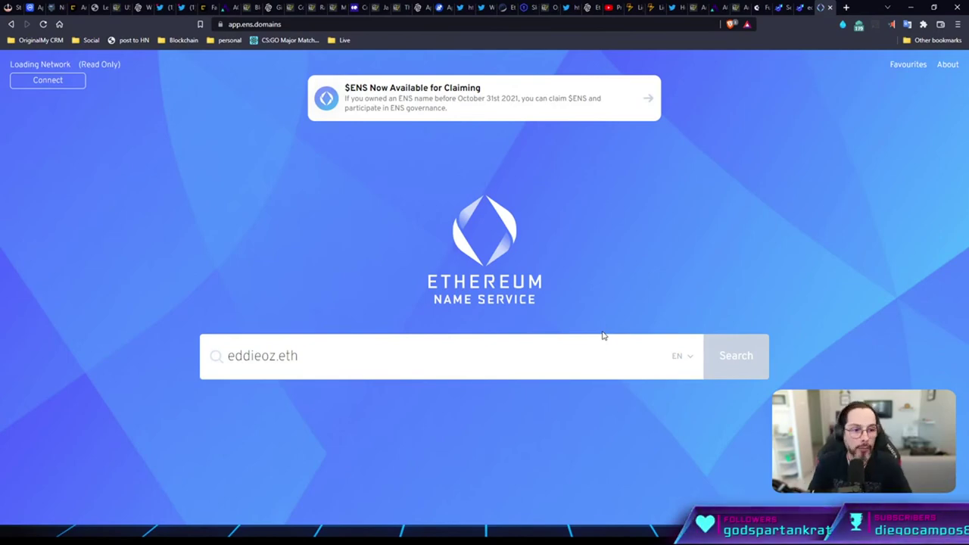
- Open mirror.xyz in a new tab of the Brave browser
key("ctrl+t")
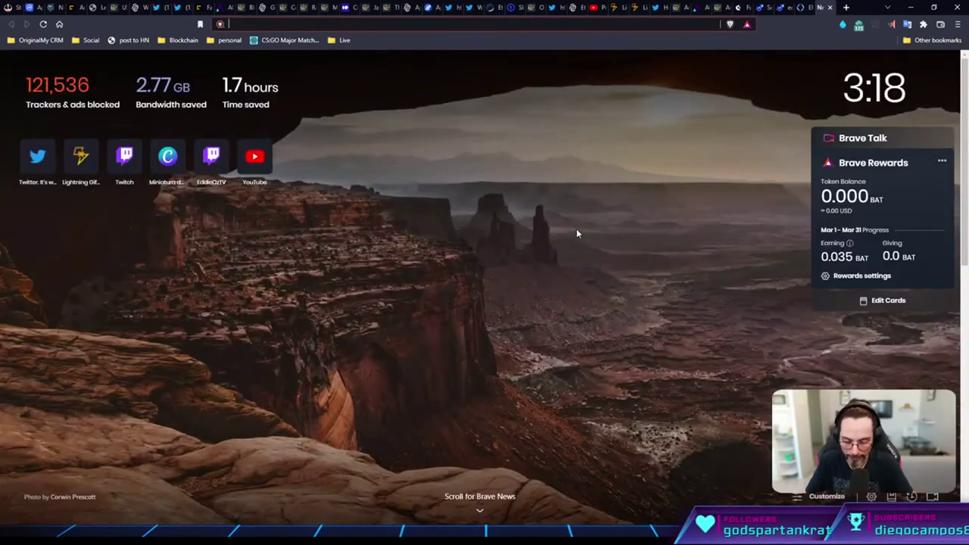
type("mirror.xyz")
key("Return")
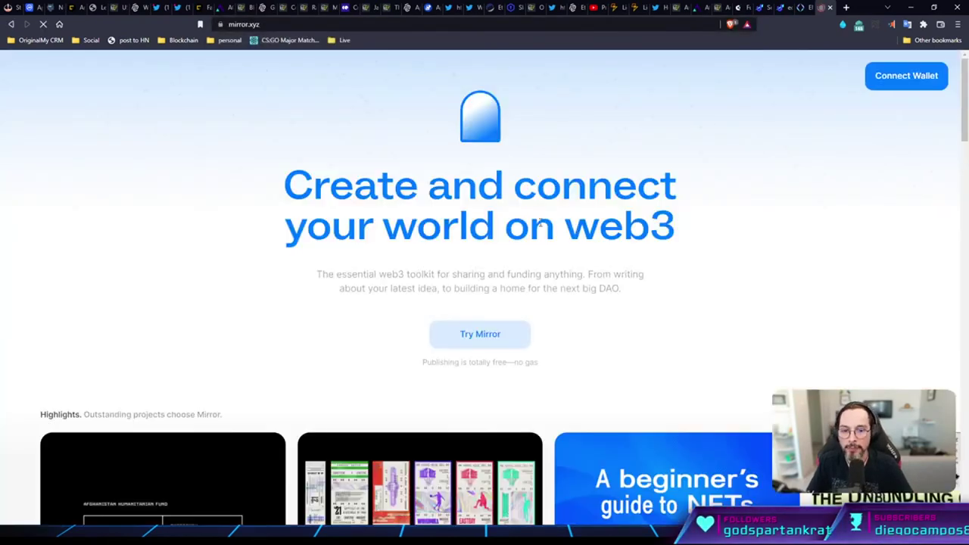
- Open eddieoz's Mirror page by extending the site's URL with the wallet address, and highlight that address in the URL
left_click(342, 25)
left_click(342, 25)
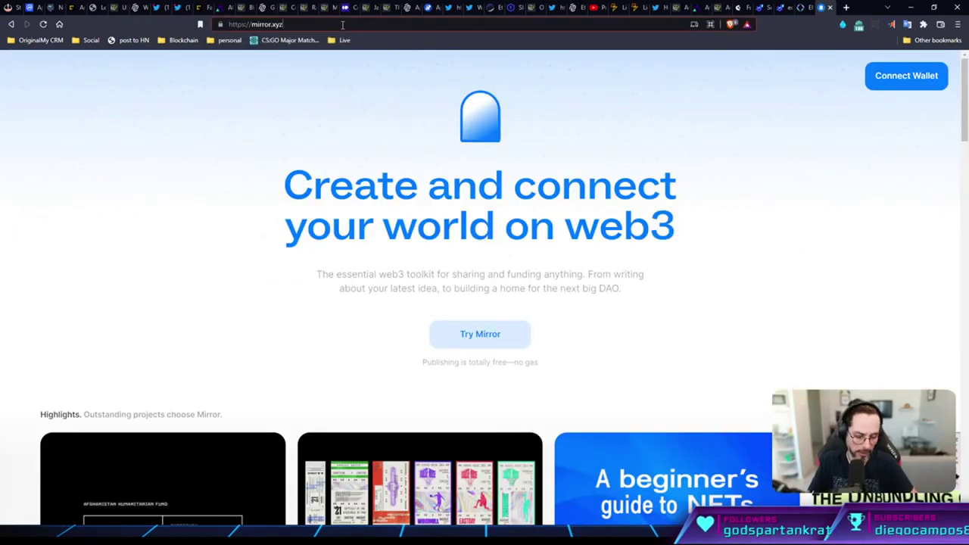
type("/")
left_click(339, 83)
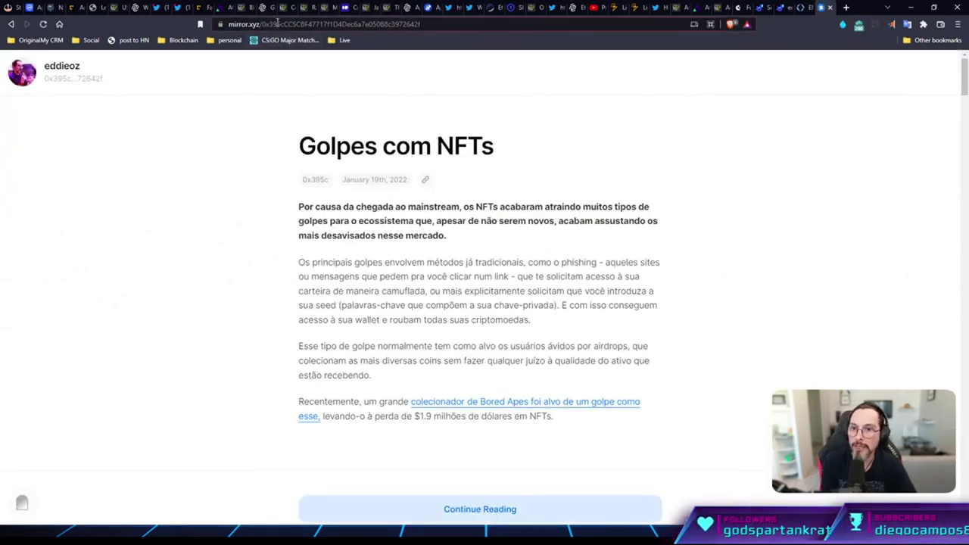
left_click_drag(443, 24, 281, 24)
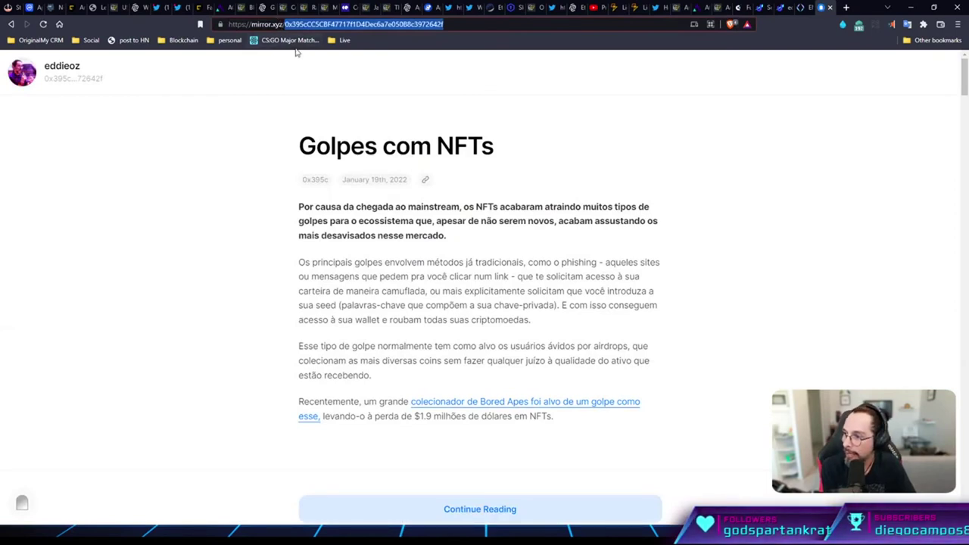